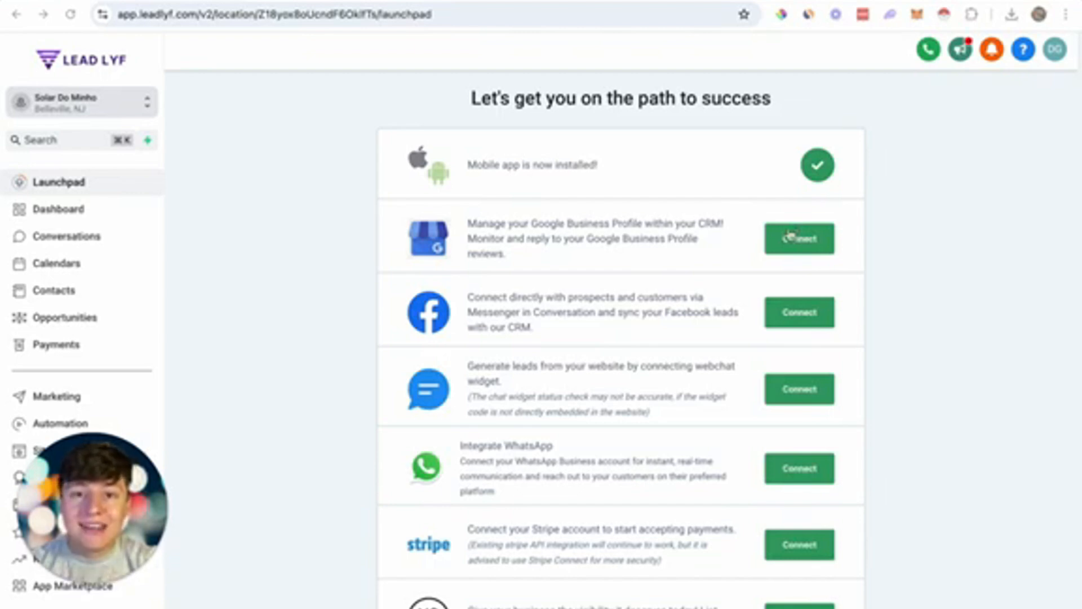
Open the Review Link settings in the account's Reputation section
scroll(732, 270, down, 2)
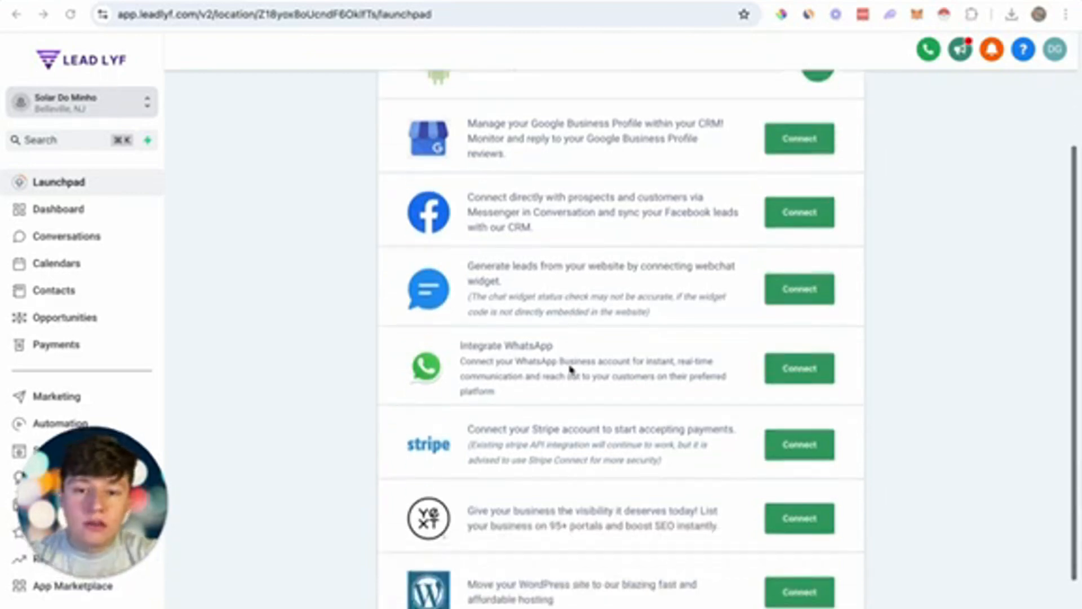
scroll(87, 348, down, 3)
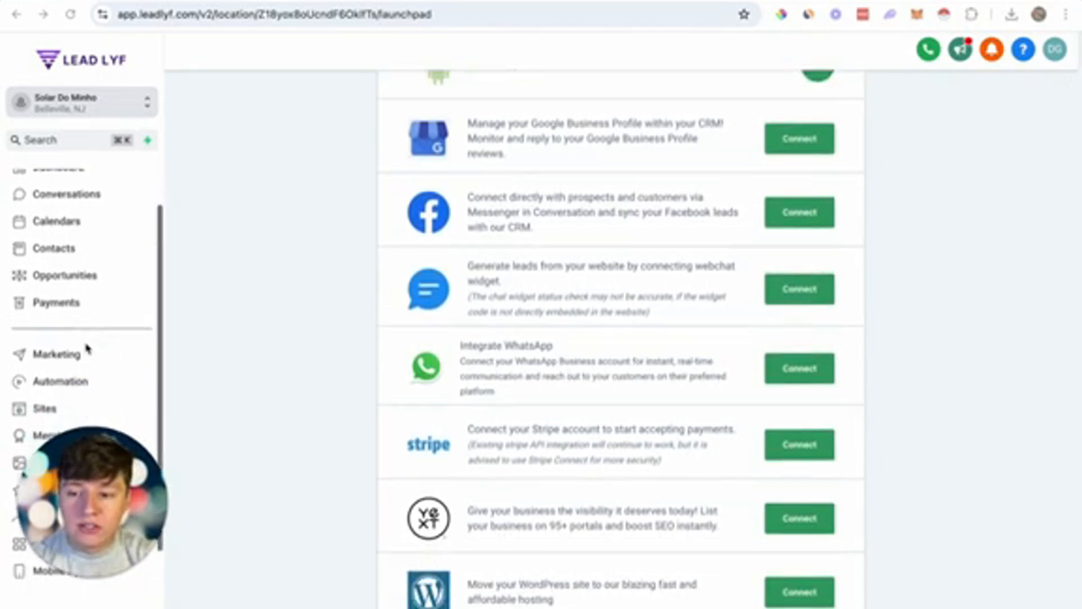
drag(73, 497, 15, 499)
click(56, 442)
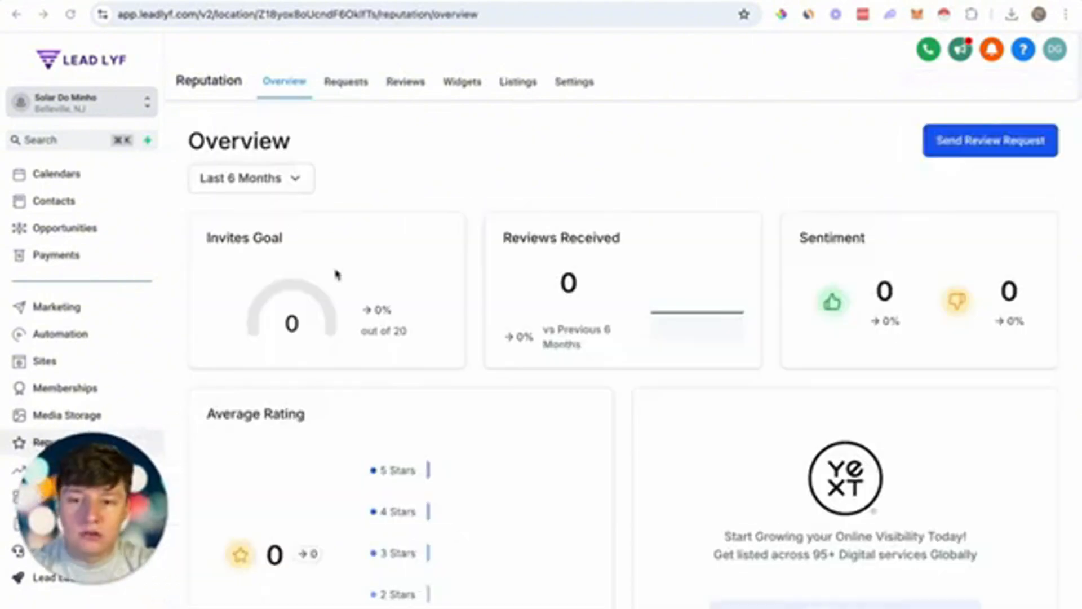
click(575, 85)
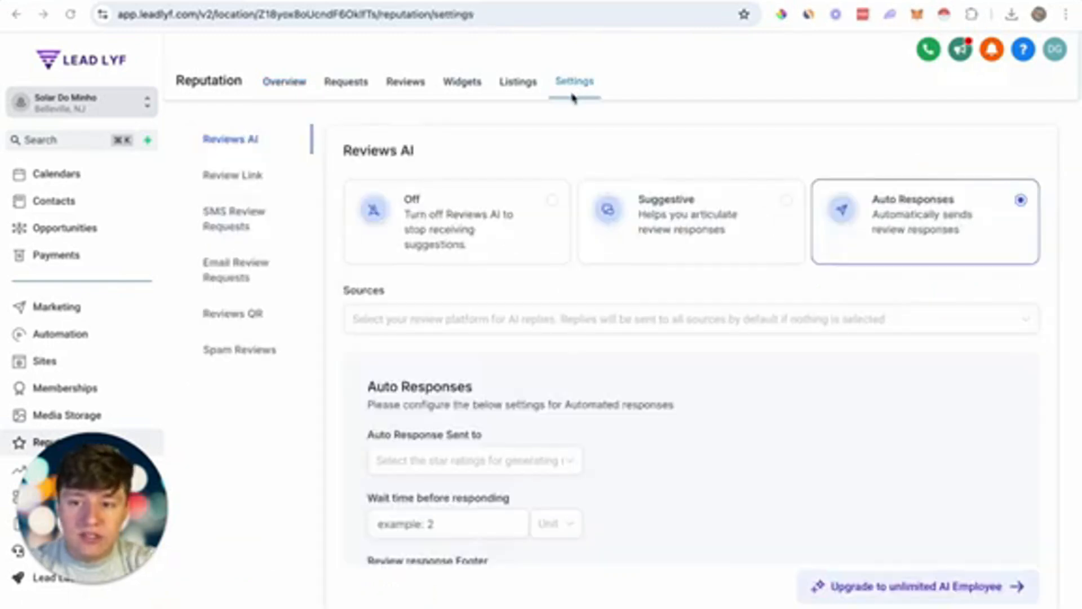
click(226, 176)
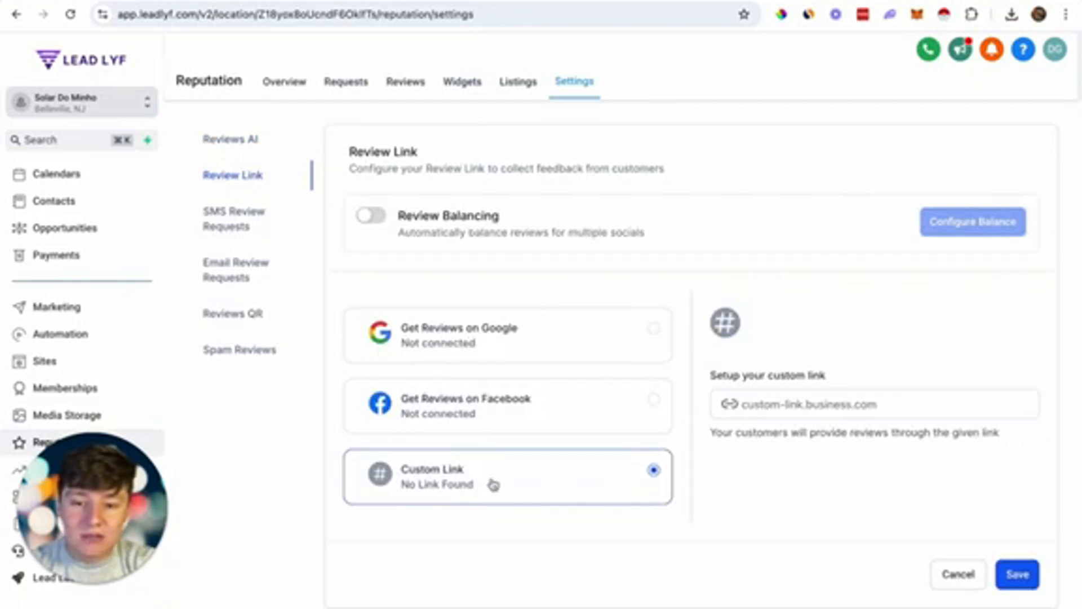
Check the Google and Facebook review options for the review link, and go back to the Launchpad
click(457, 344)
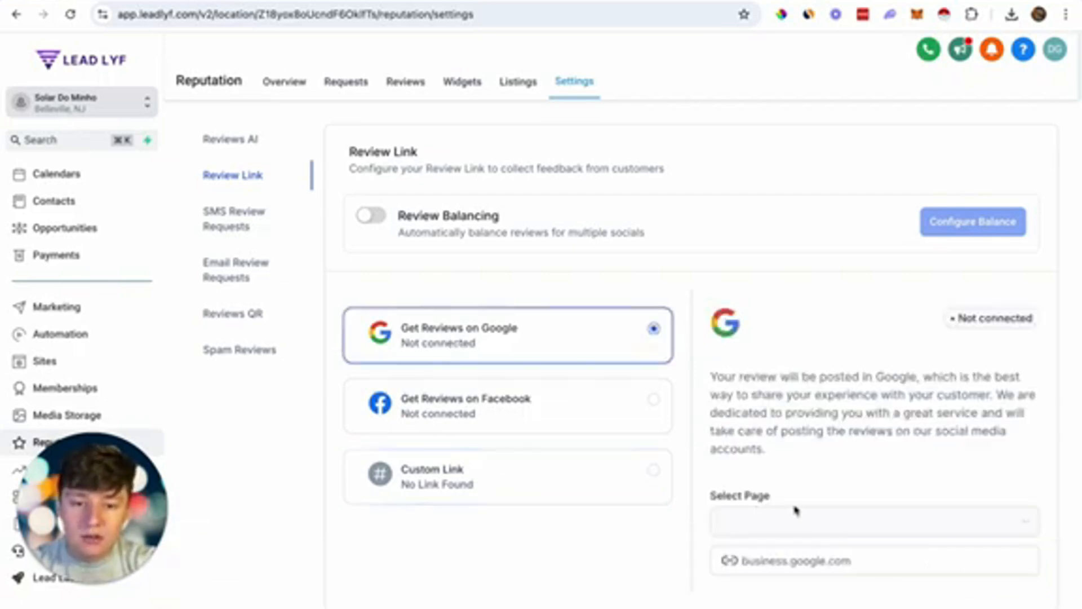
click(566, 408)
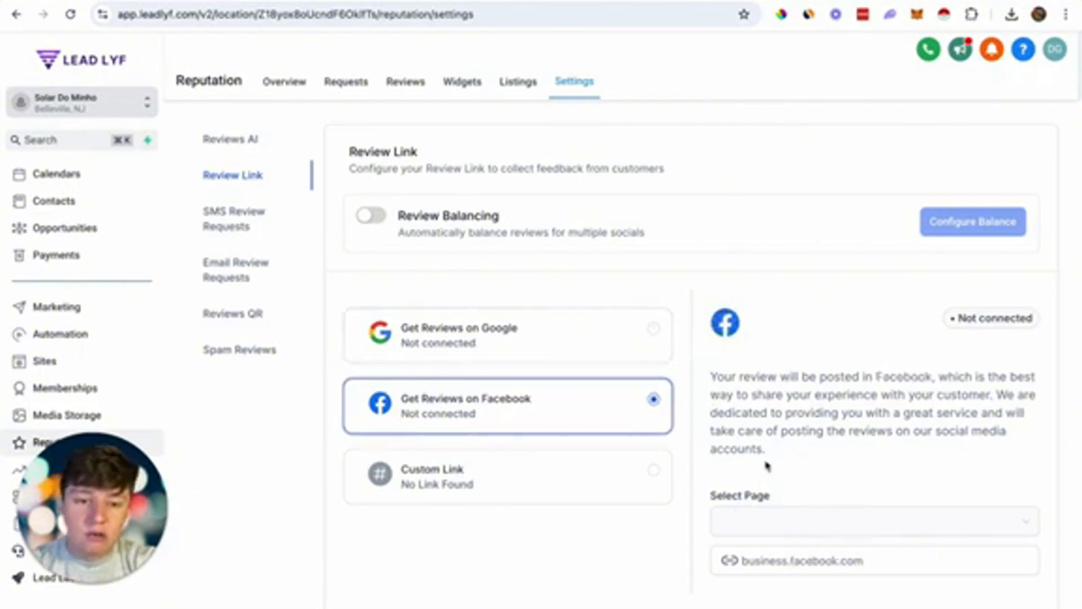
scroll(45, 209, up, 2)
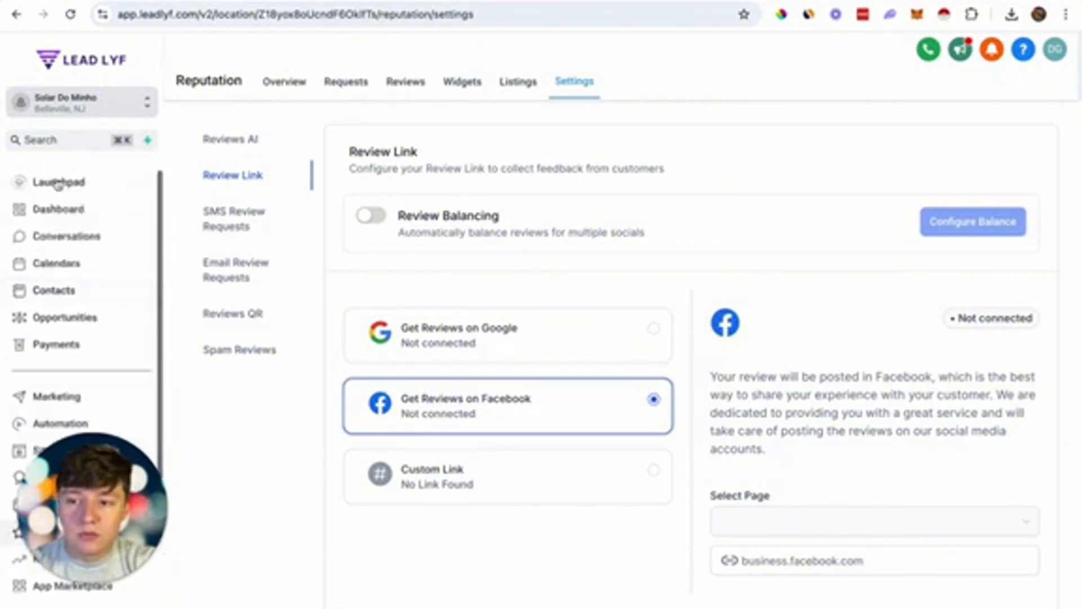
click(58, 182)
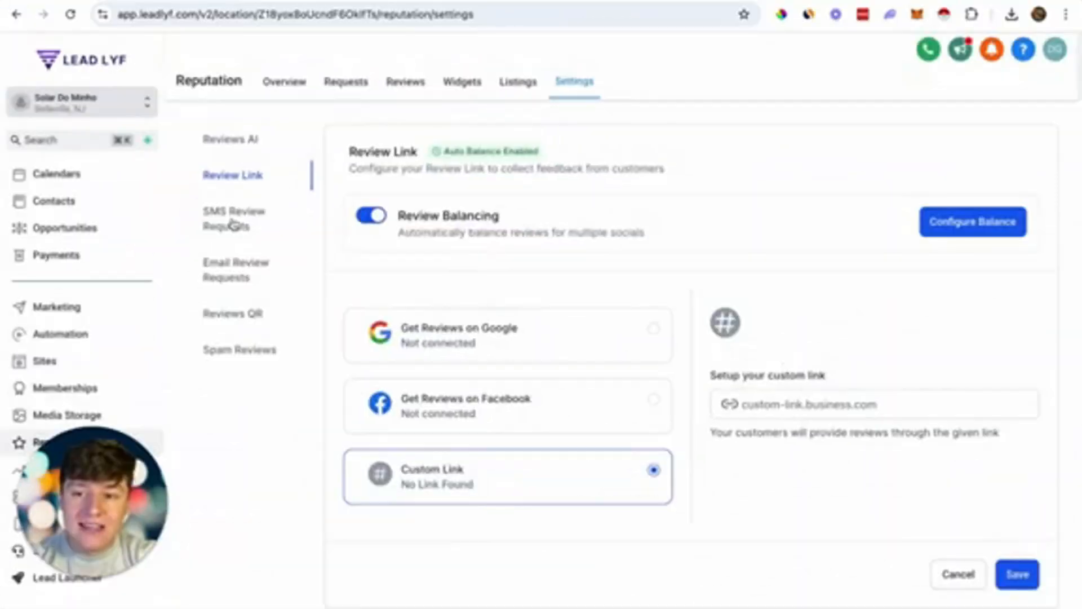
Enable SMS review requests and switch on Request with Image
click(228, 225)
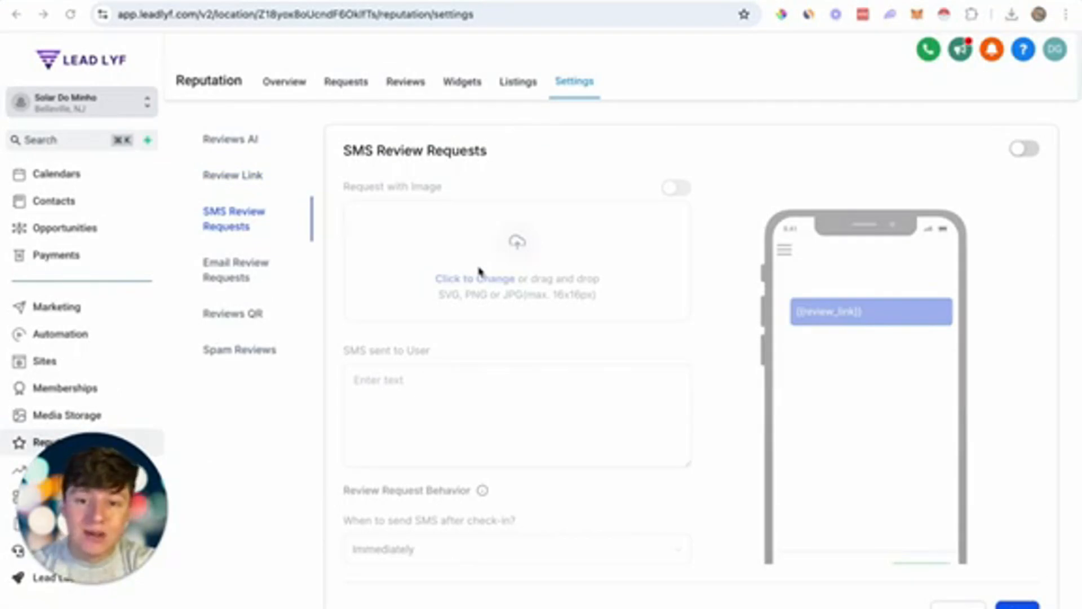
click(1026, 150)
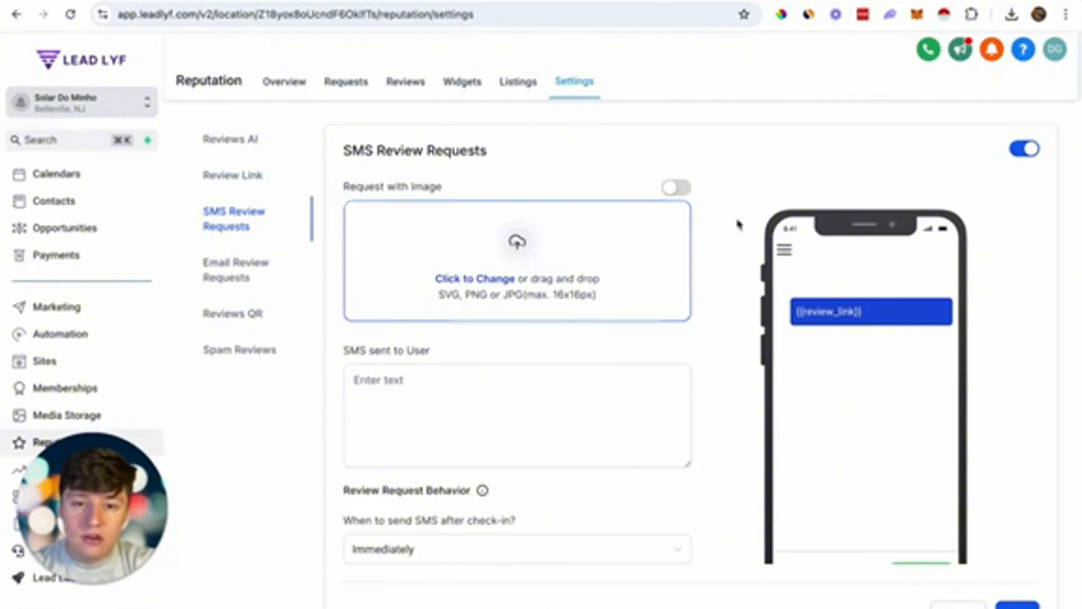
click(684, 189)
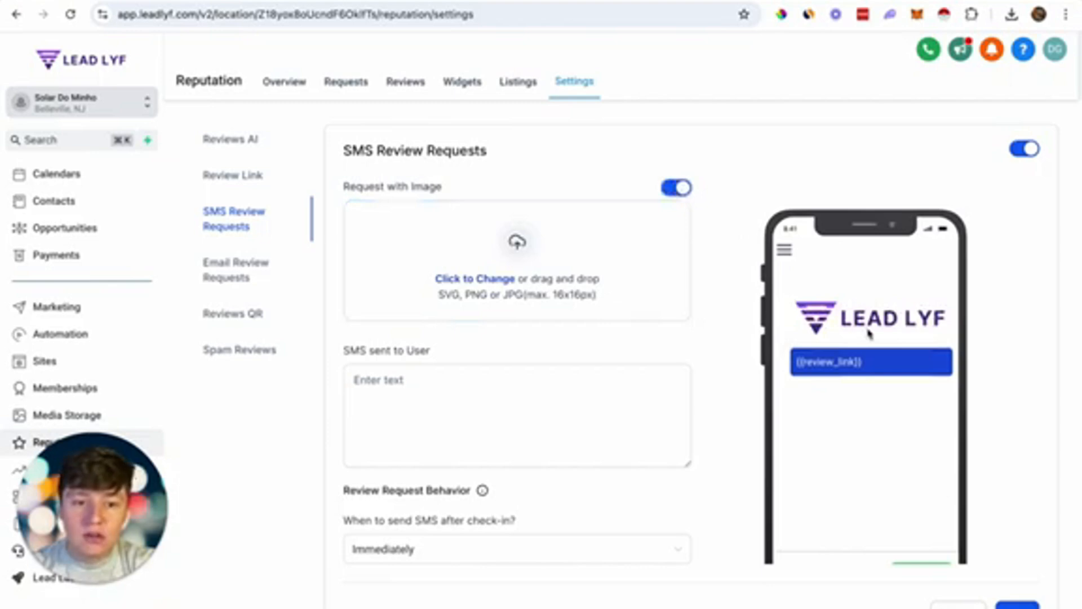
Switch to ChatGPT and submit the prompt "write me a review request sms for a solar business using {{review_link}}"
click(577, 382)
scroll(579, 382, down, 1)
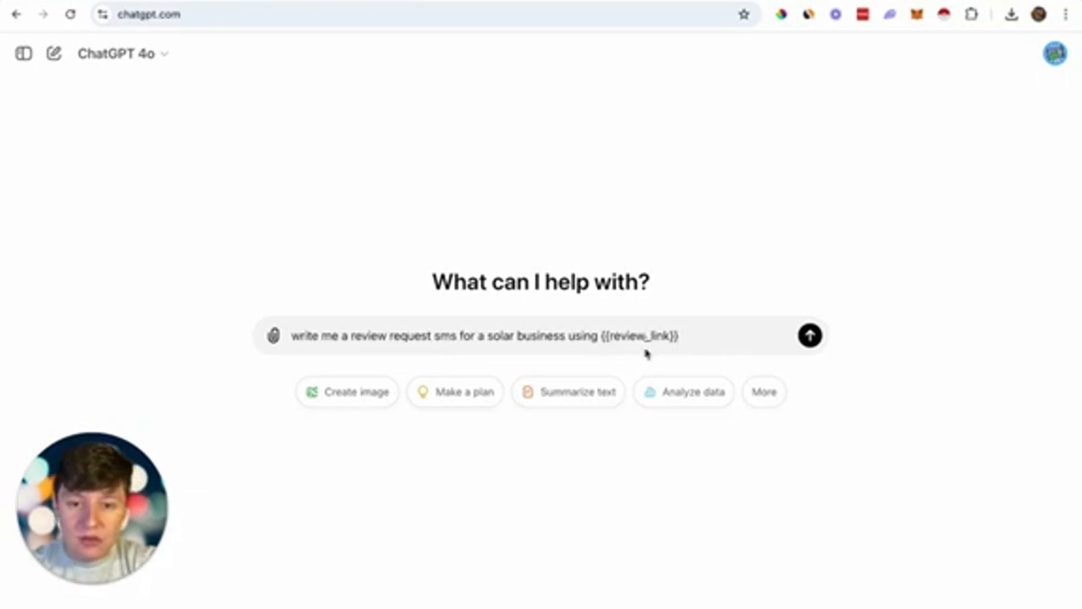
click(155, 0)
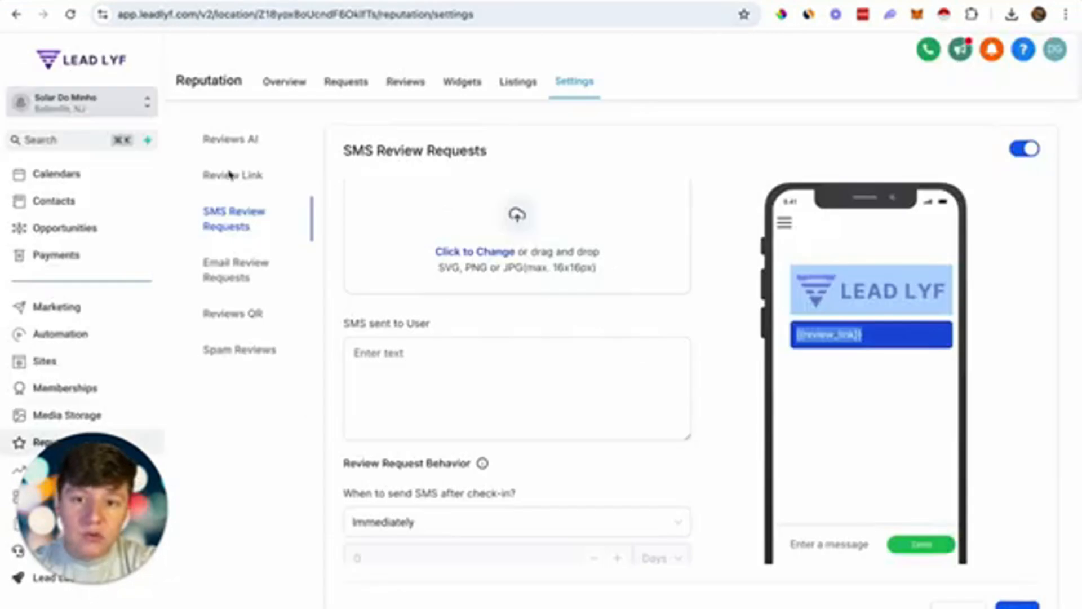
click(304, 3)
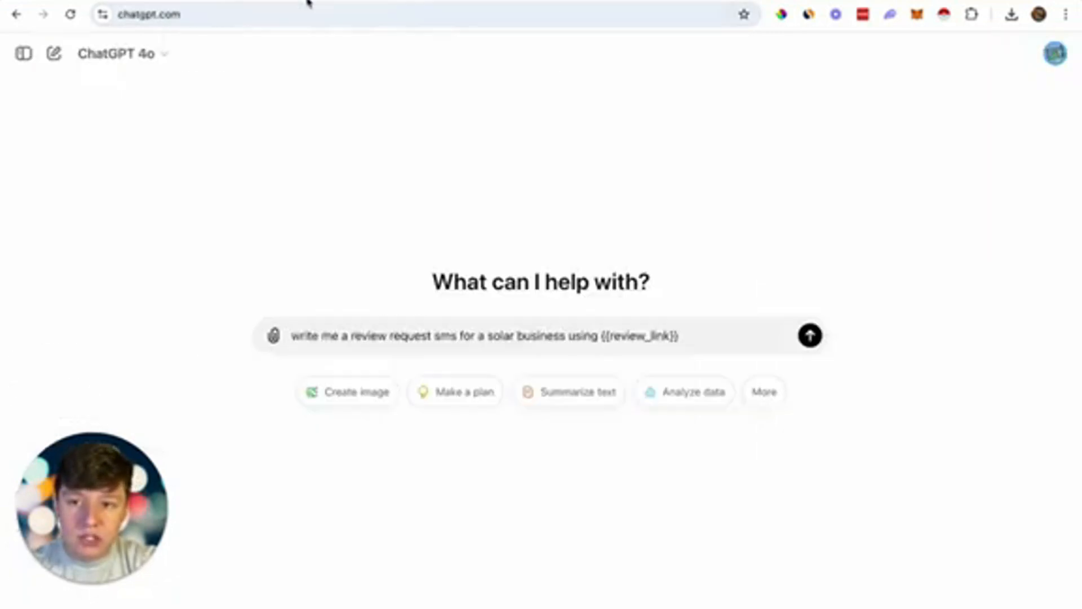
click(817, 342)
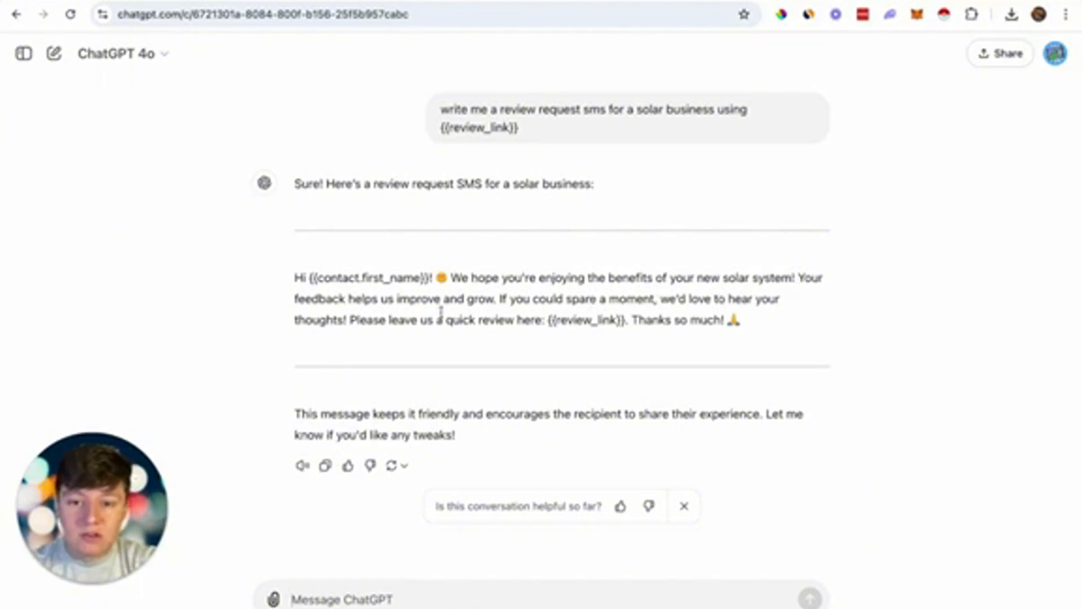
Copy the full SMS text generated by ChatGPT into the "SMS sent to User" message in Lead Lyf
drag(546, 320, 628, 320)
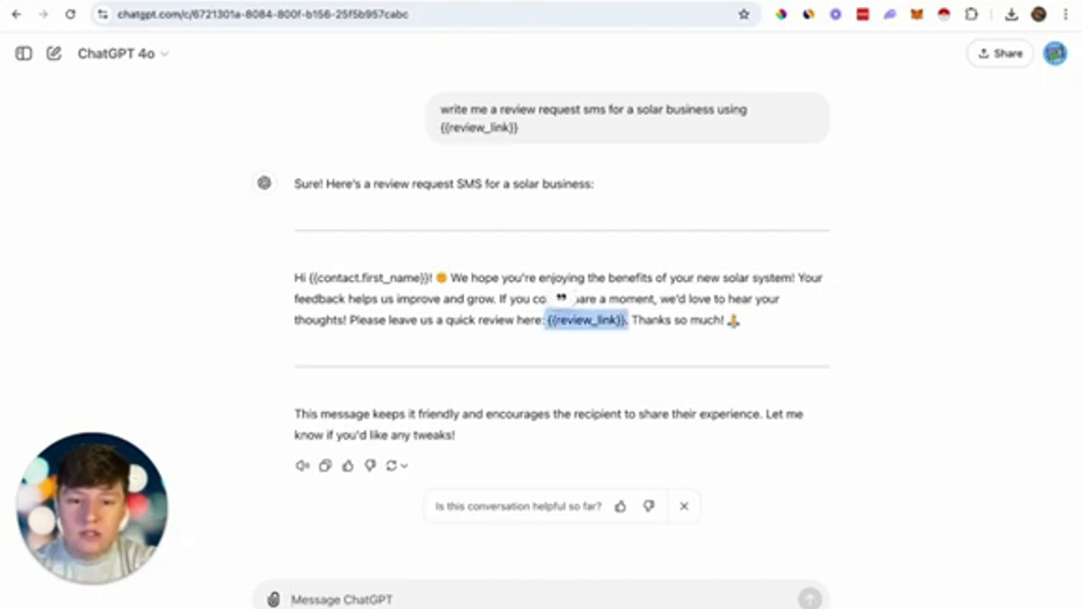
triple_click(724, 316)
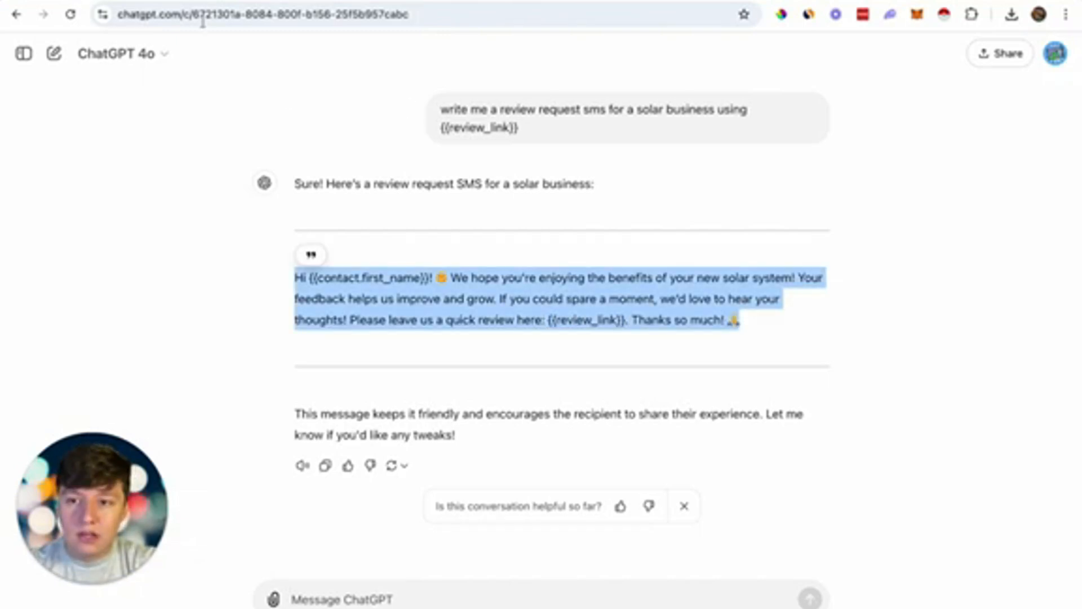
click(184, 1)
click(432, 424)
key(ctrl+v)
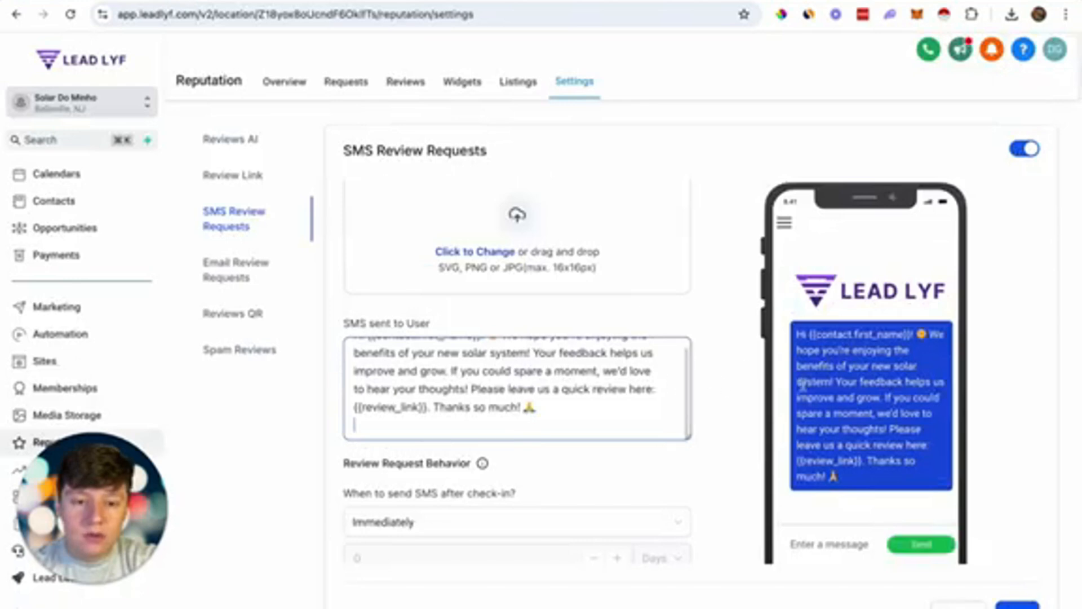
Examine the SMS Review Request Behavior settings, including the send timing and the available repeat intervals
scroll(643, 406, down, 2)
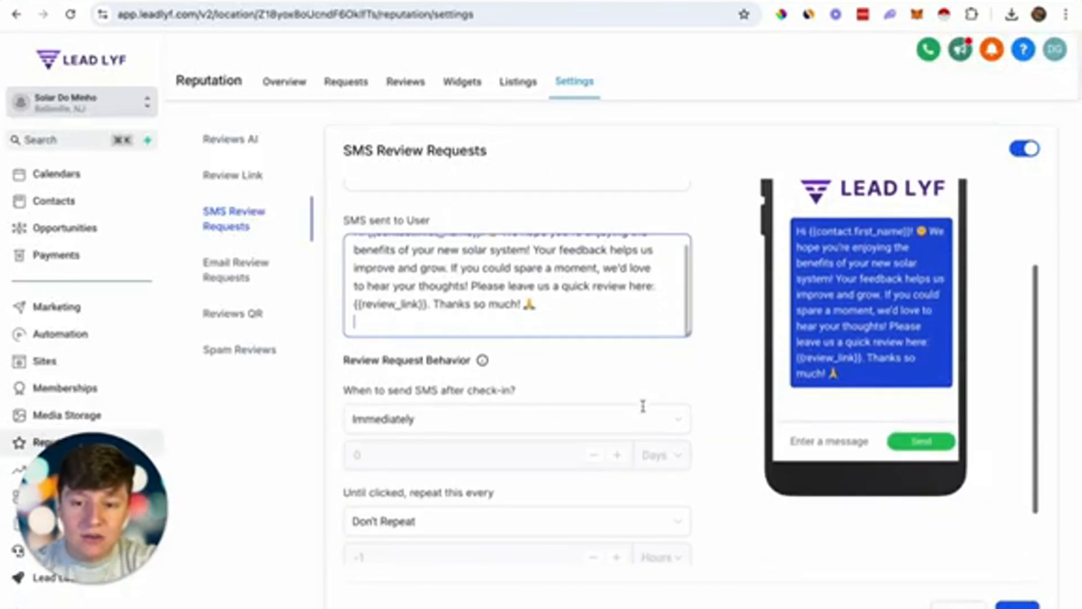
scroll(507, 389, down, 1)
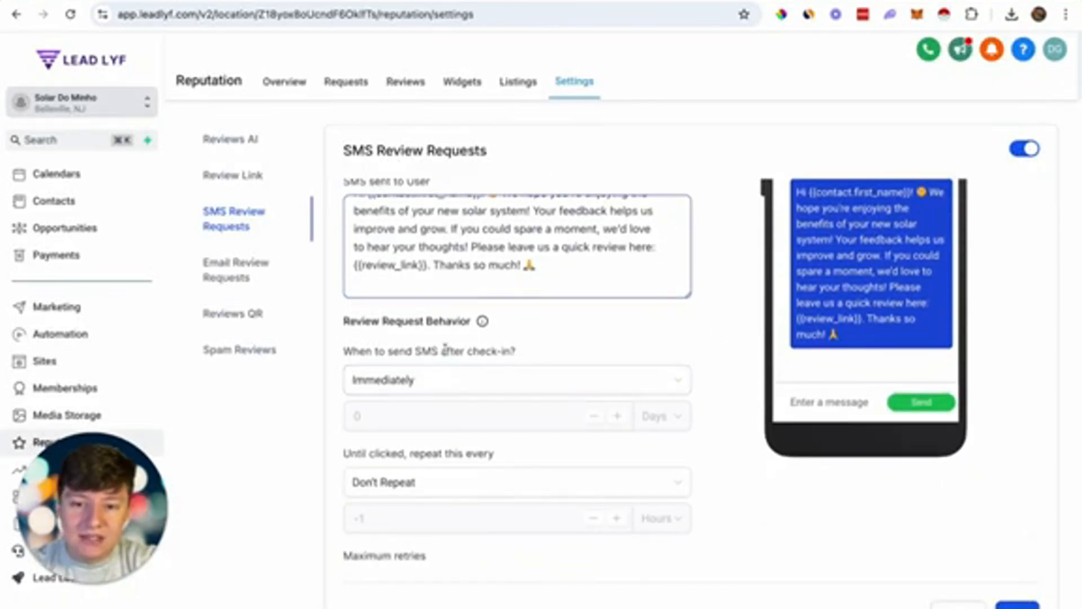
scroll(485, 401, down, 1)
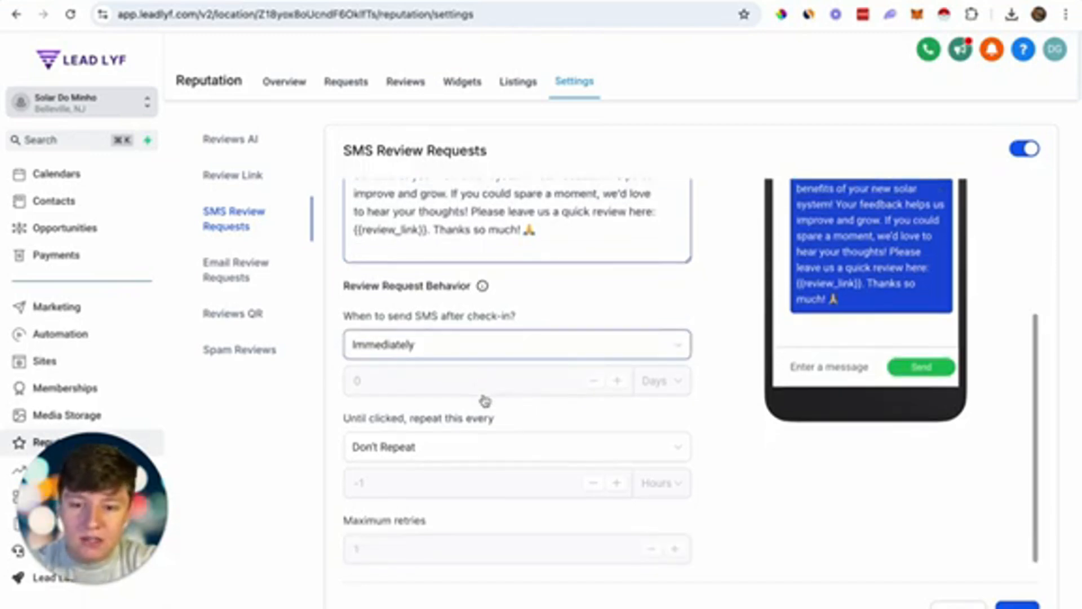
click(468, 452)
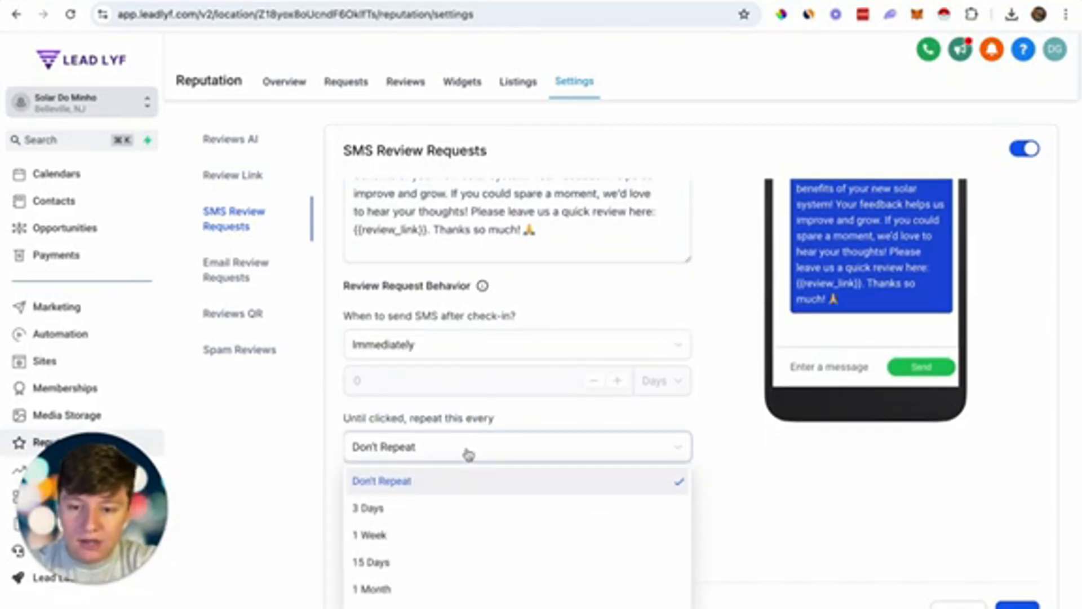
click(474, 445)
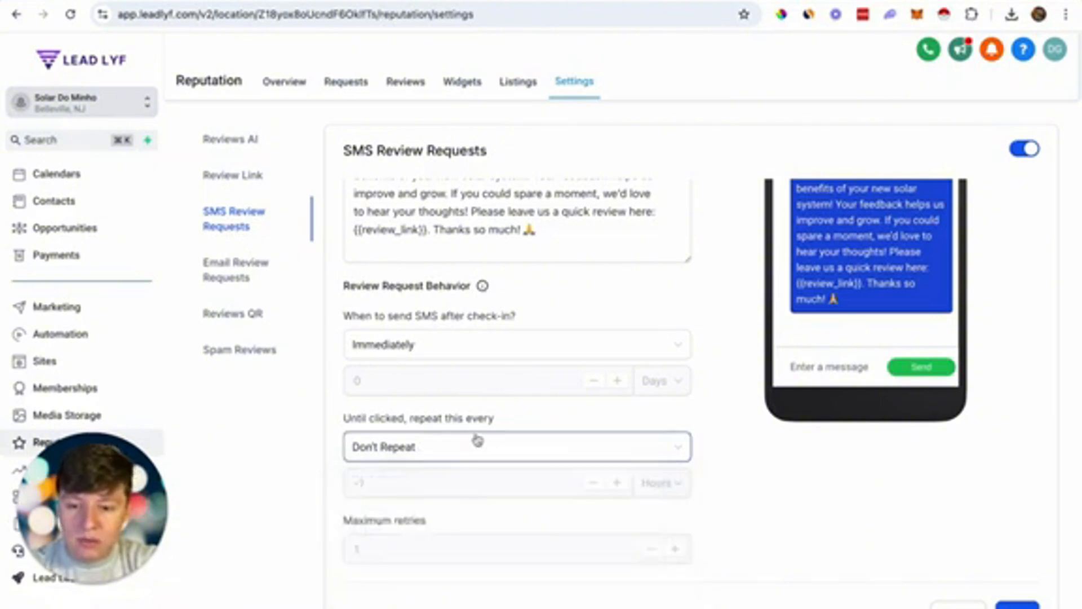
scroll(678, 481, up, 4)
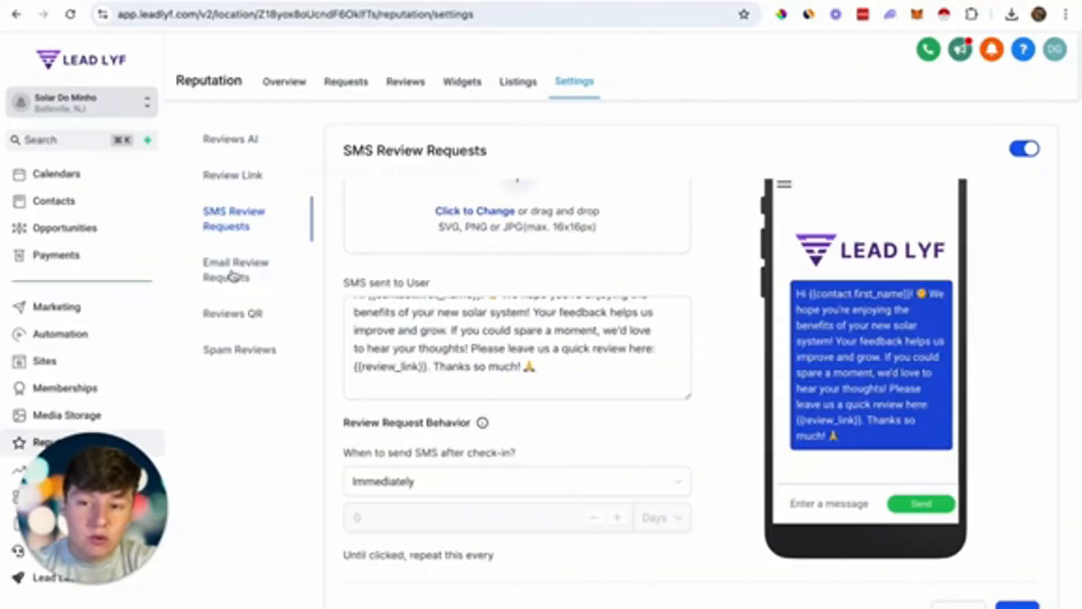
Enable email review requests and look through the preview of the email template
click(233, 276)
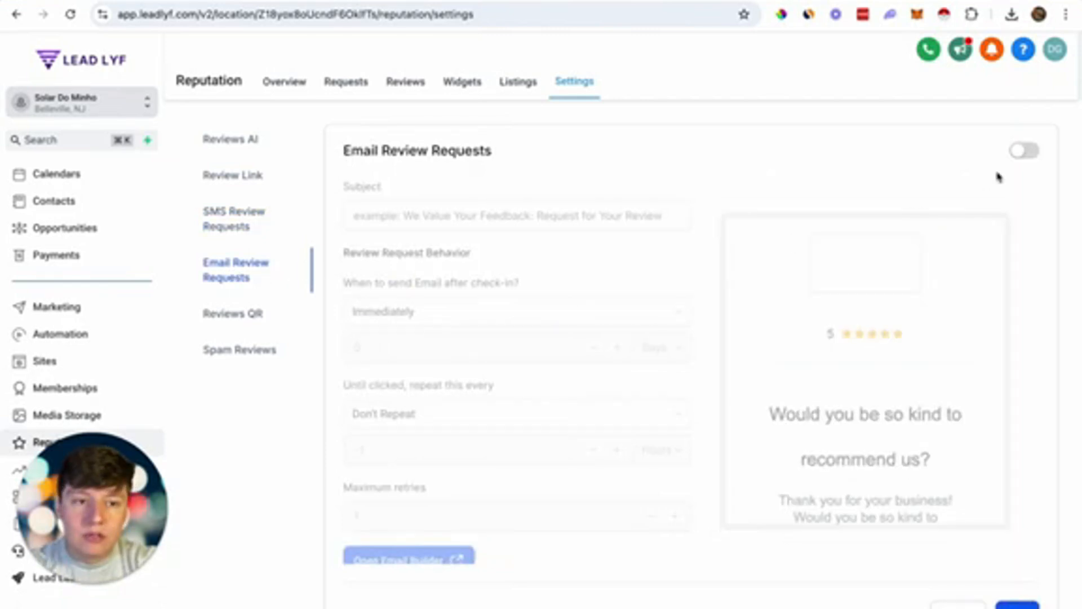
click(1024, 151)
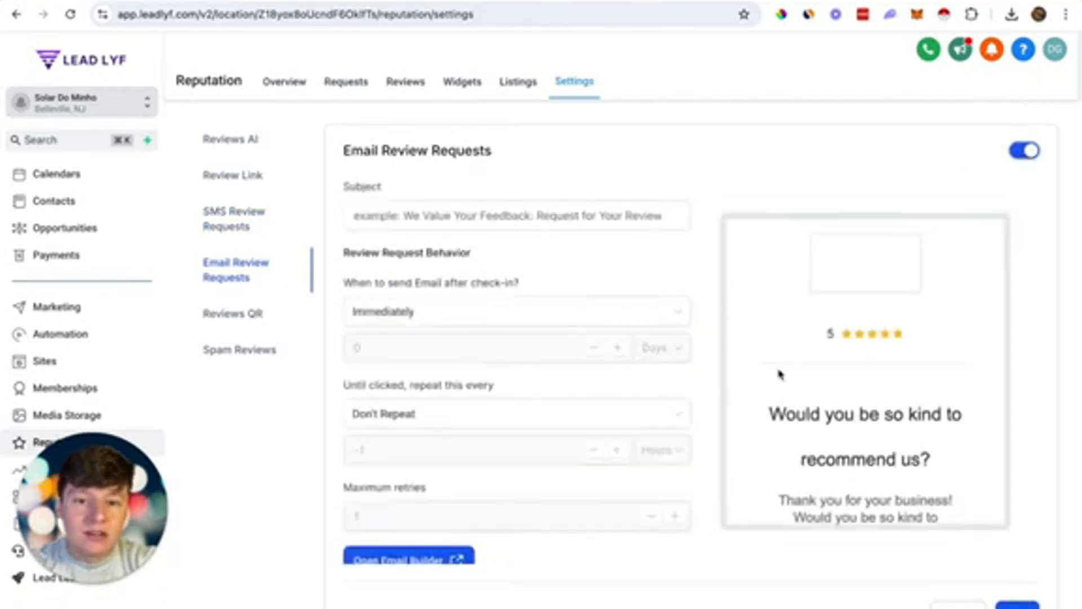
scroll(780, 374, down, 1)
scroll(770, 333, down, 1)
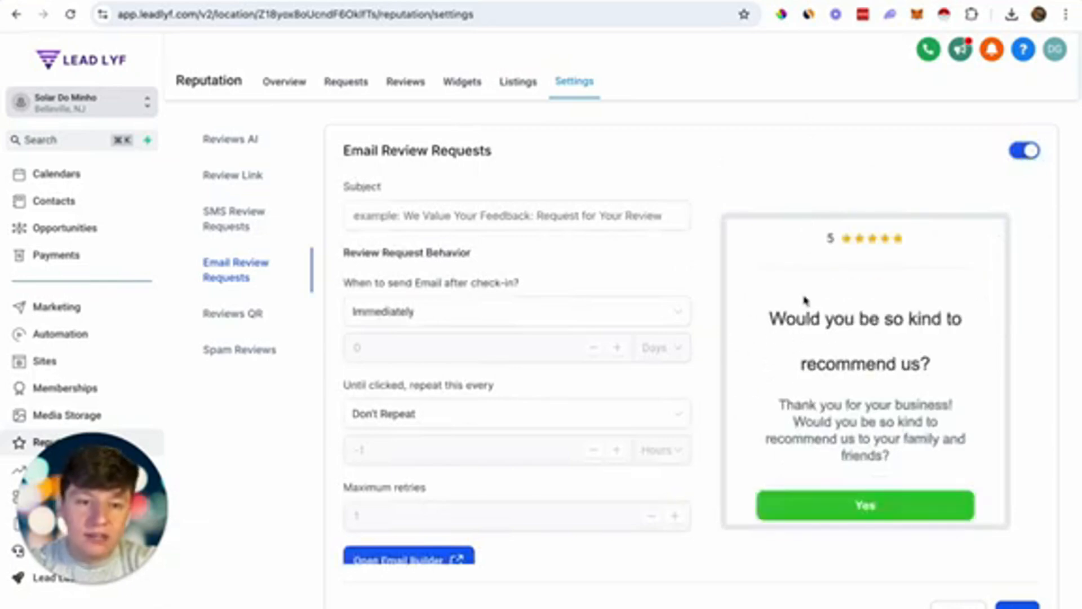
scroll(787, 351, up, 1)
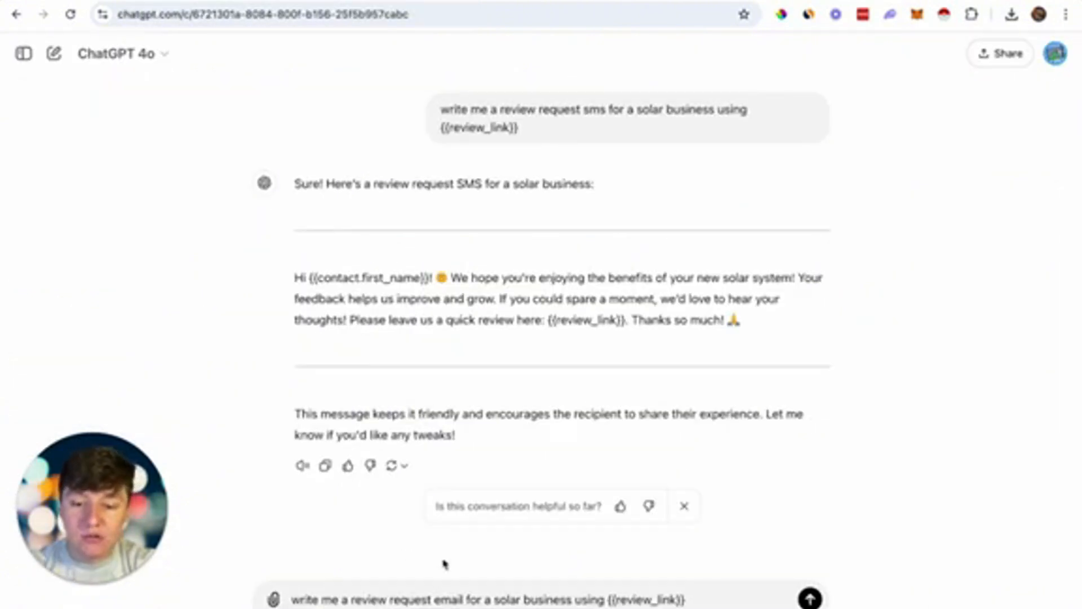
Submit the prompt "write me a review request email for a solar business using {{review_link}}" in ChatGPT and read through the generated email
drag(606, 598, 718, 598)
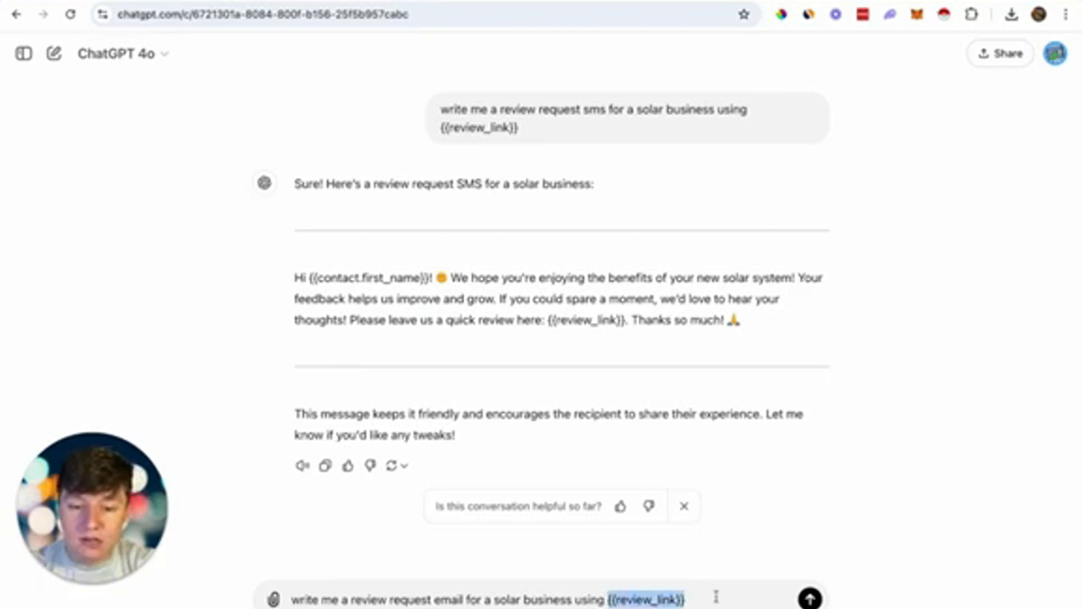
click(810, 598)
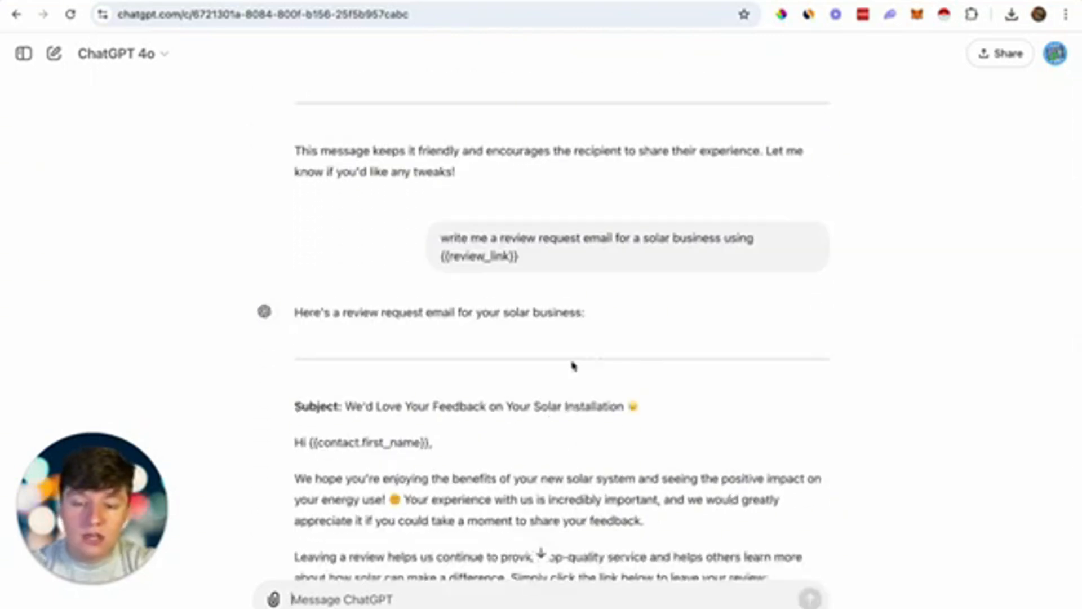
scroll(597, 475, up, 1)
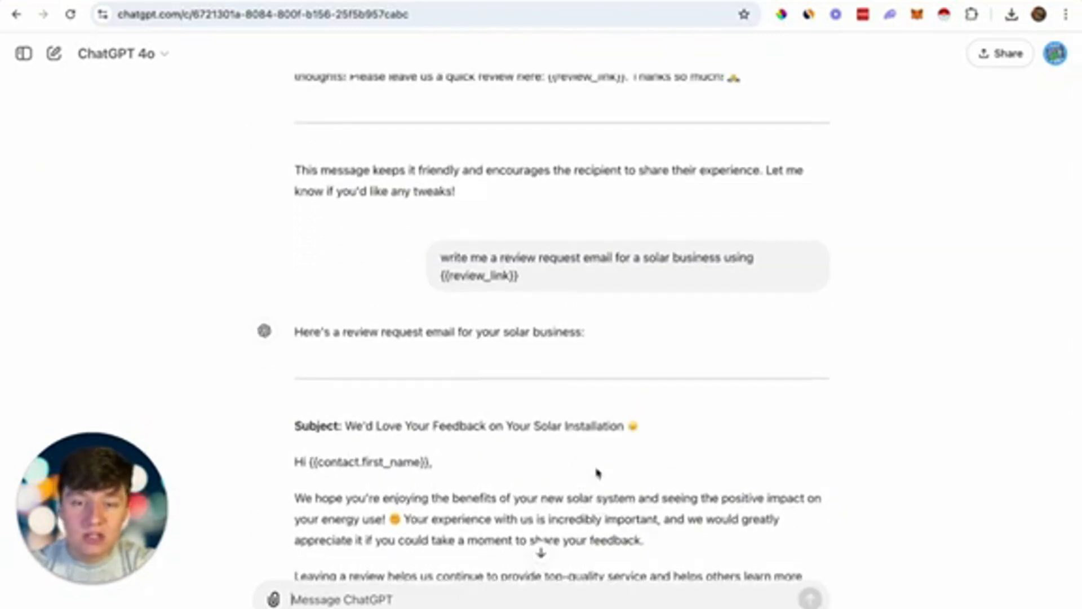
scroll(598, 473, down, 5)
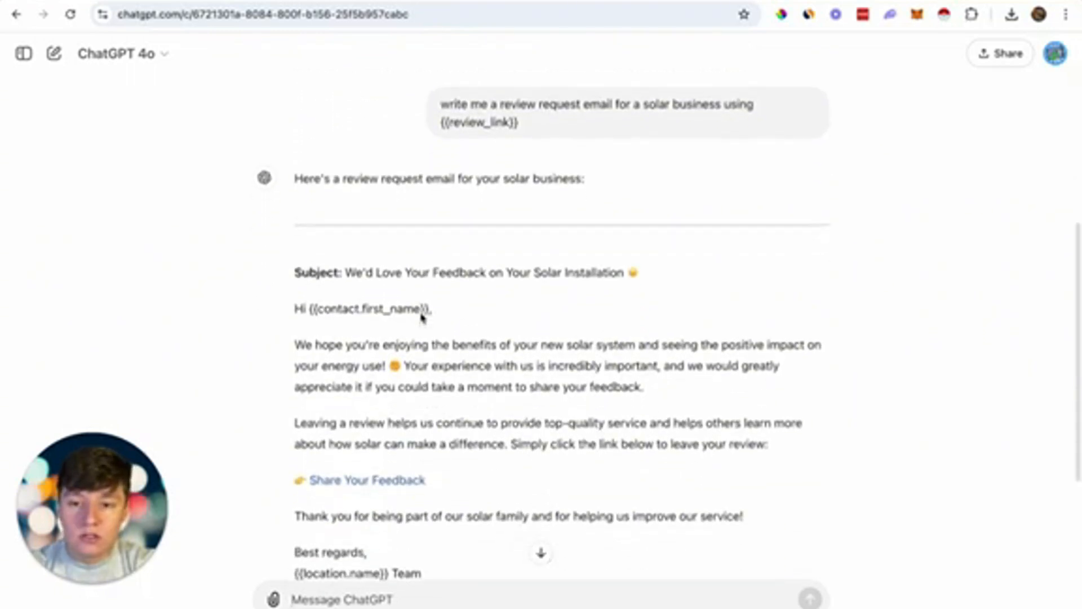
drag(347, 252, 640, 254)
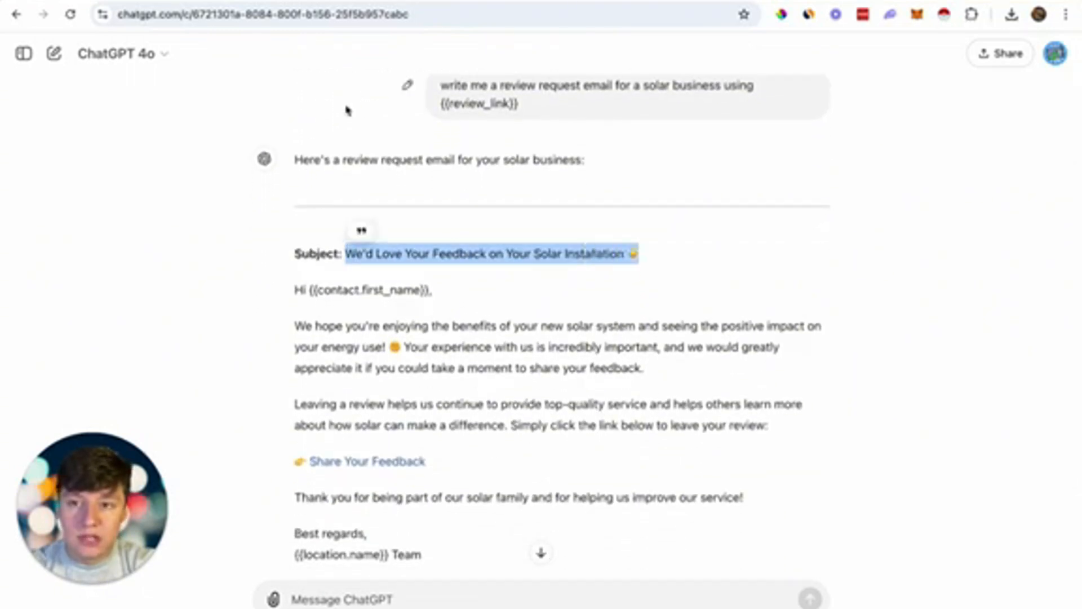
click(170, 1)
click(369, 209)
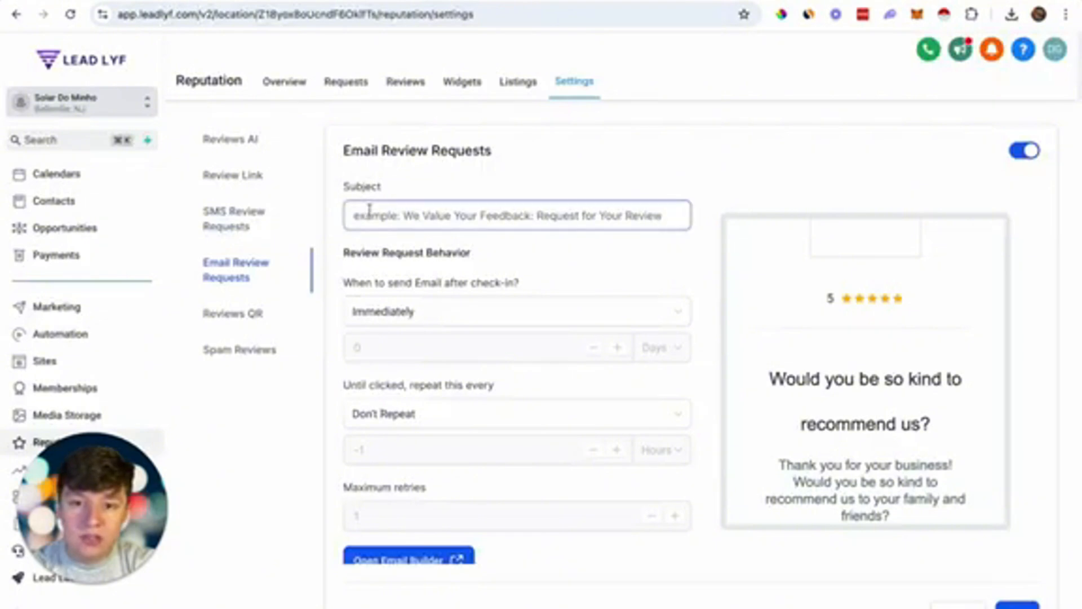
key(super+v)
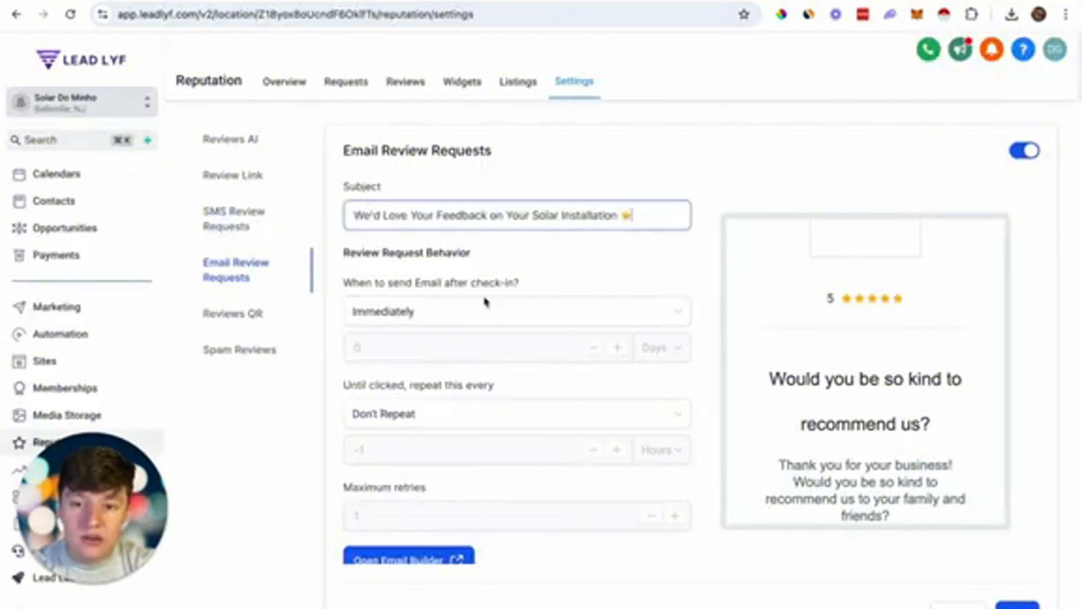
scroll(512, 486, down, 1)
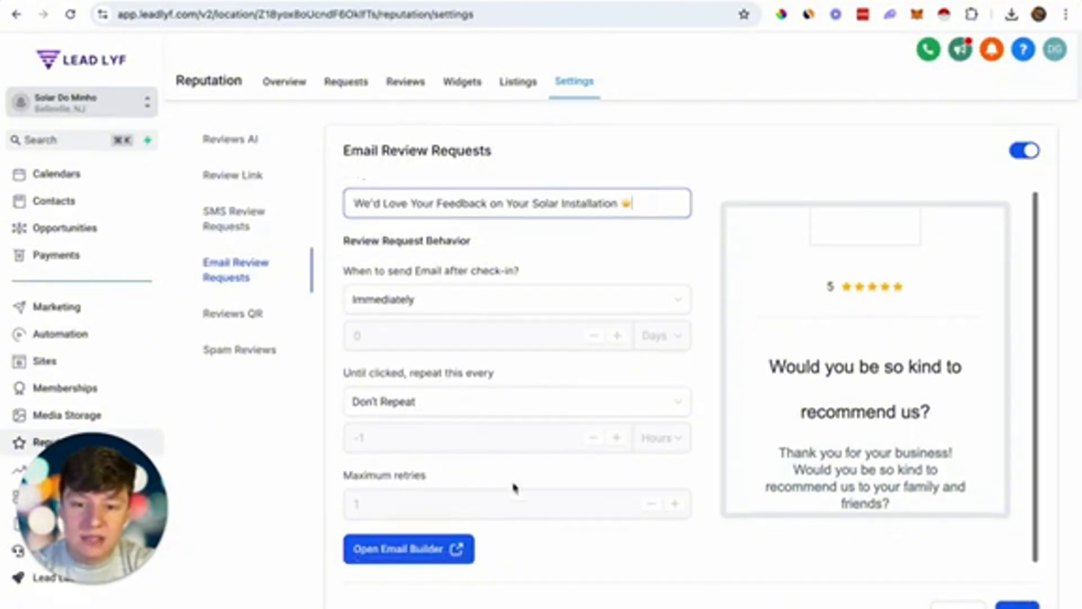
scroll(879, 386, up, 1)
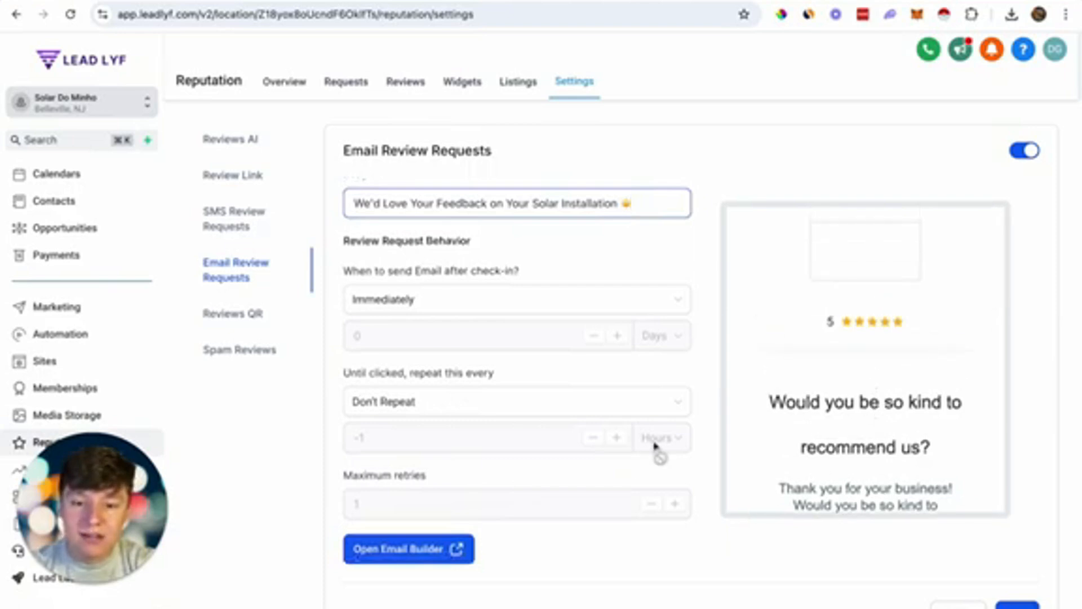
click(429, 550)
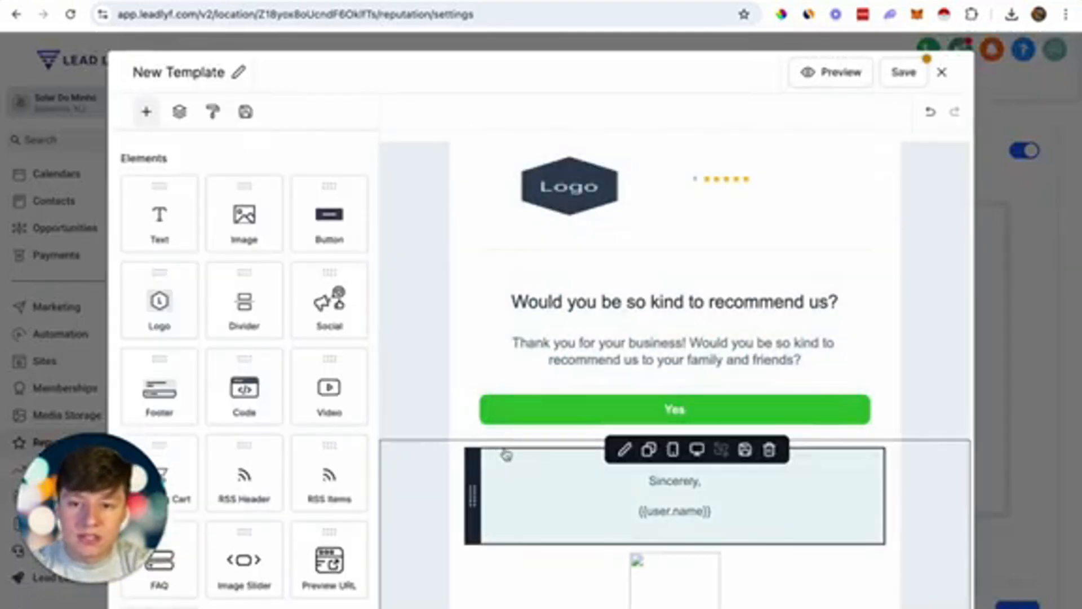
Replace the placeholder logo in the template's header with the Lead Lyf logo from the media library
click(576, 204)
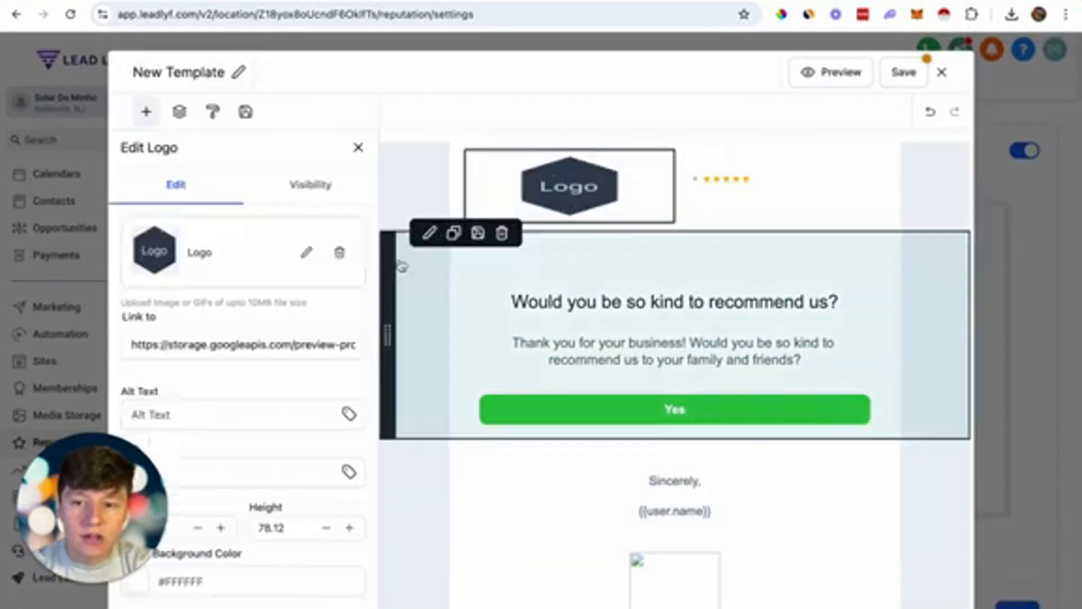
click(308, 252)
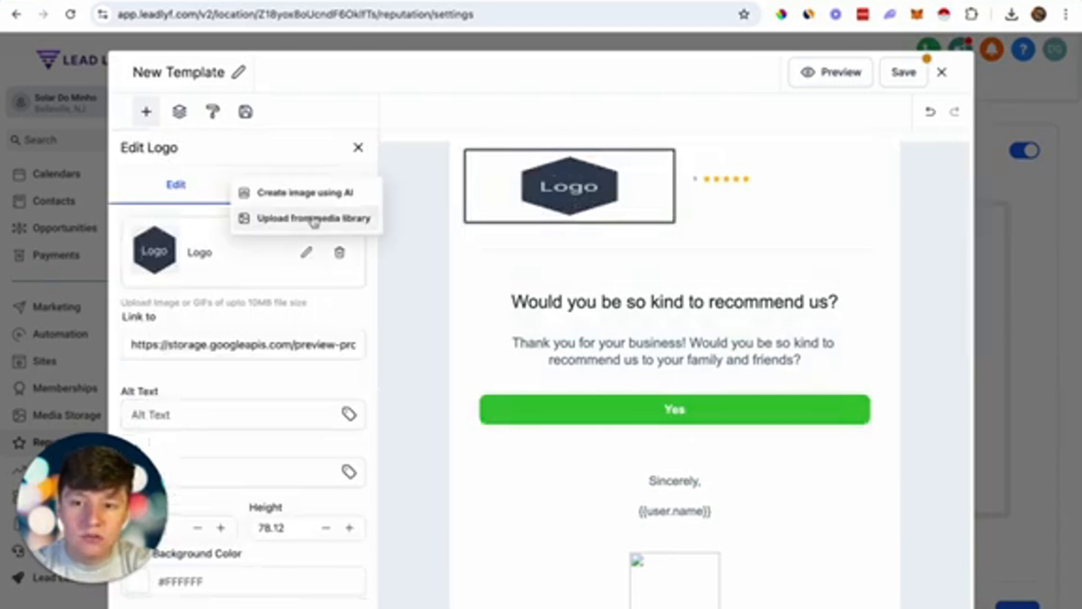
click(315, 220)
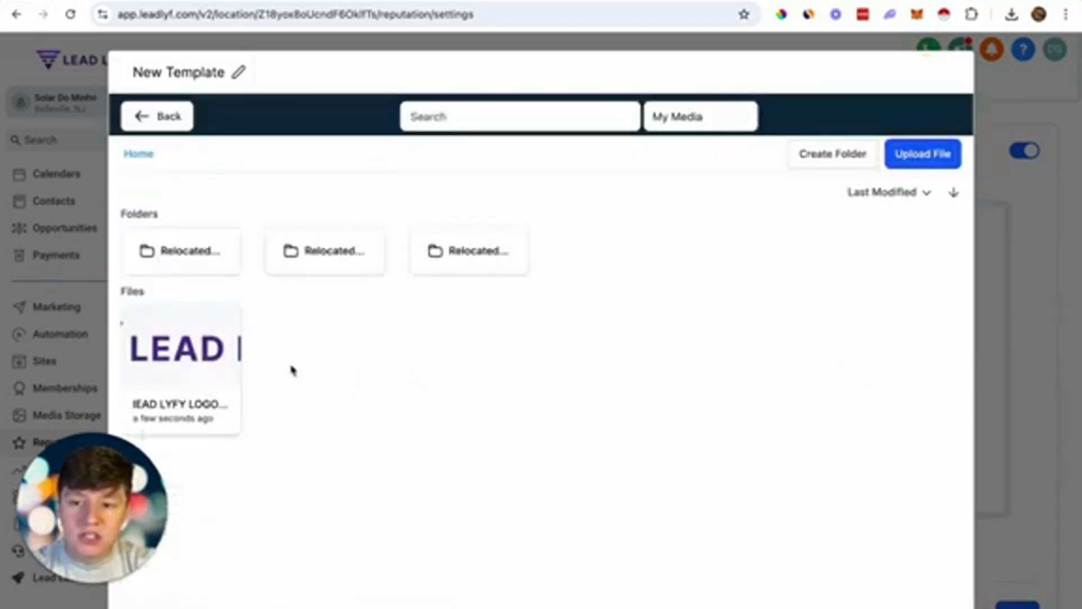
click(210, 366)
click(712, 187)
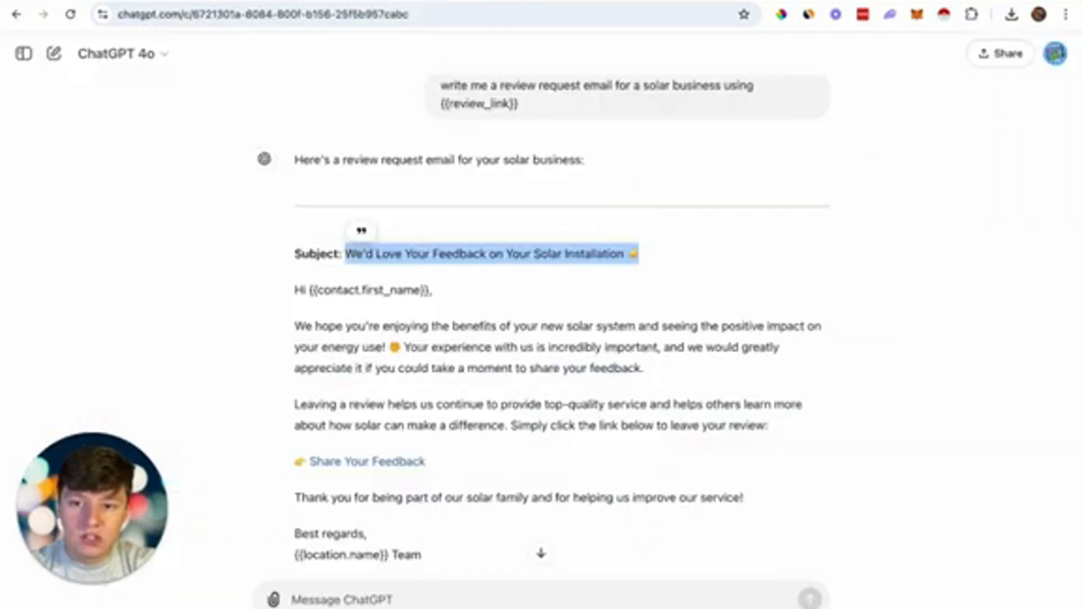
Replace the template's recommendation text with ChatGPT's email body, from "Hi {{contact.first_name}}," through "{{location.name}} Team"
scroll(409, 256, down, 3)
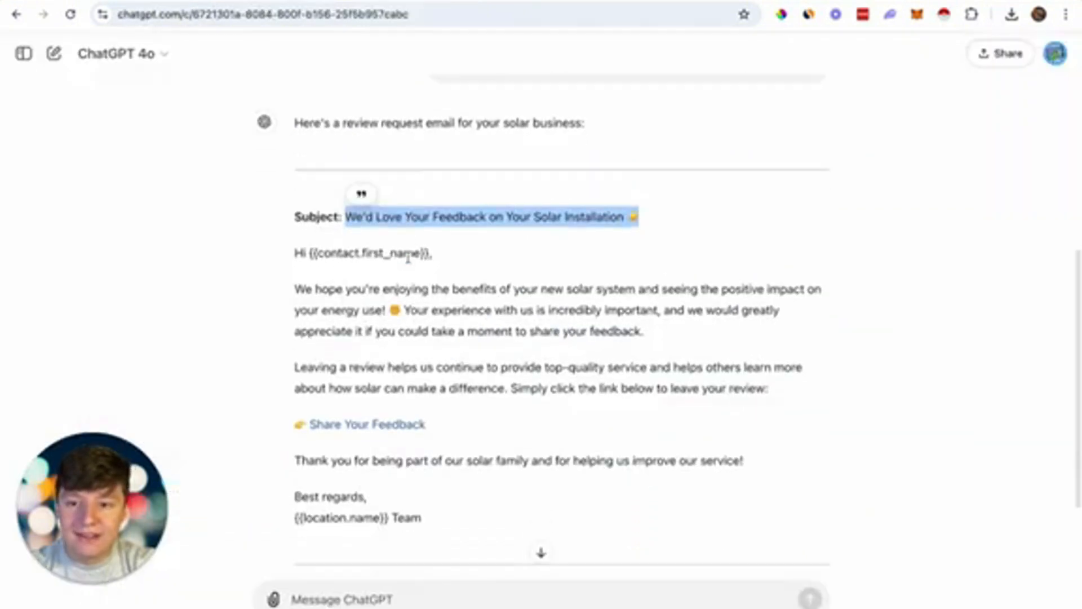
drag(296, 203, 447, 487)
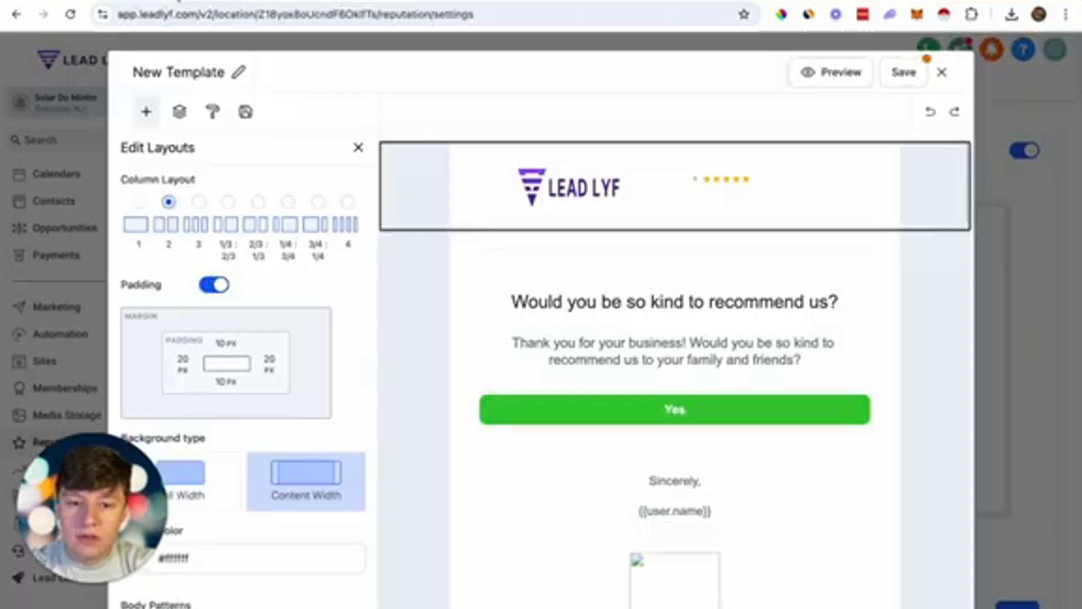
click(613, 355)
key(ctrl+a)
key(BackSpace)
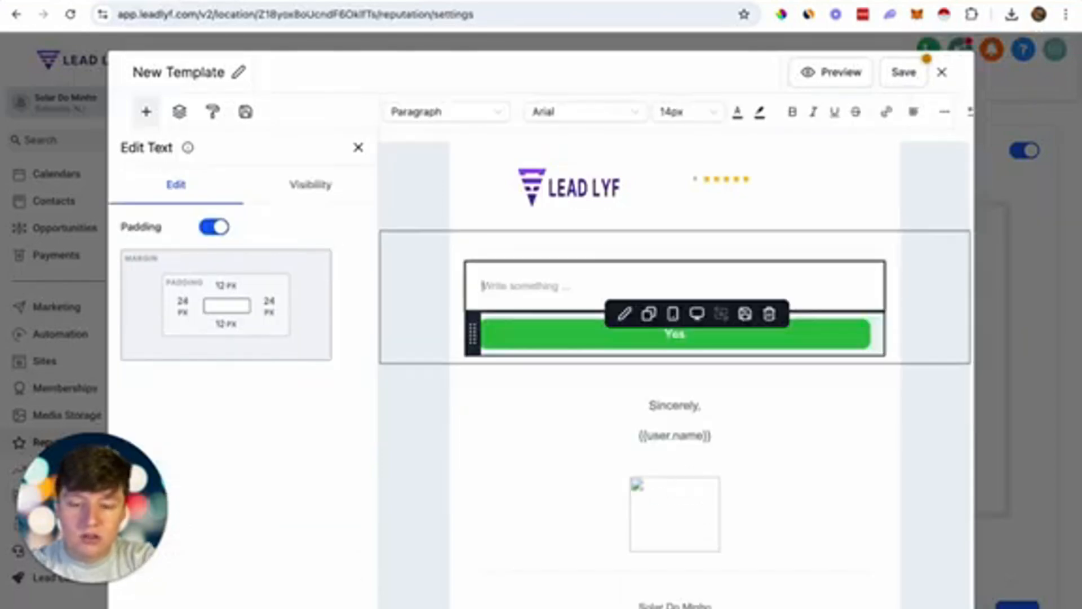
text(Hi {{contact.first_name}}, We hope you're enjoying the benefits of your new solar system and seeing the positive impact on your energy use! 🌞 Your experience with us is incredibly important, and we would greatly appreciate it if you could take a moment to share your feedback. Leaving a review helps us continue to provide top-quality service and helps others learn more about how solar can make a difference. Simply click the link below to leave your review: 👉 Share Your Feedback Thank you for being part of our solar family and for helping us improve our service! Best regards, {{location.name}} Team)
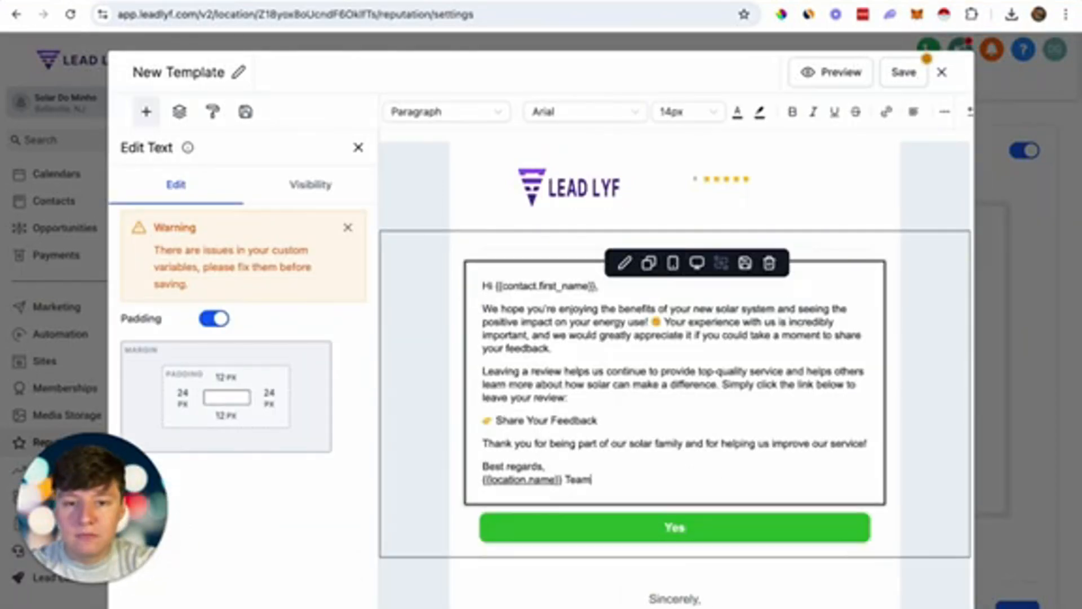
Delete the star-rating block and the whole logo header row above the email body
mouse_move(692, 175)
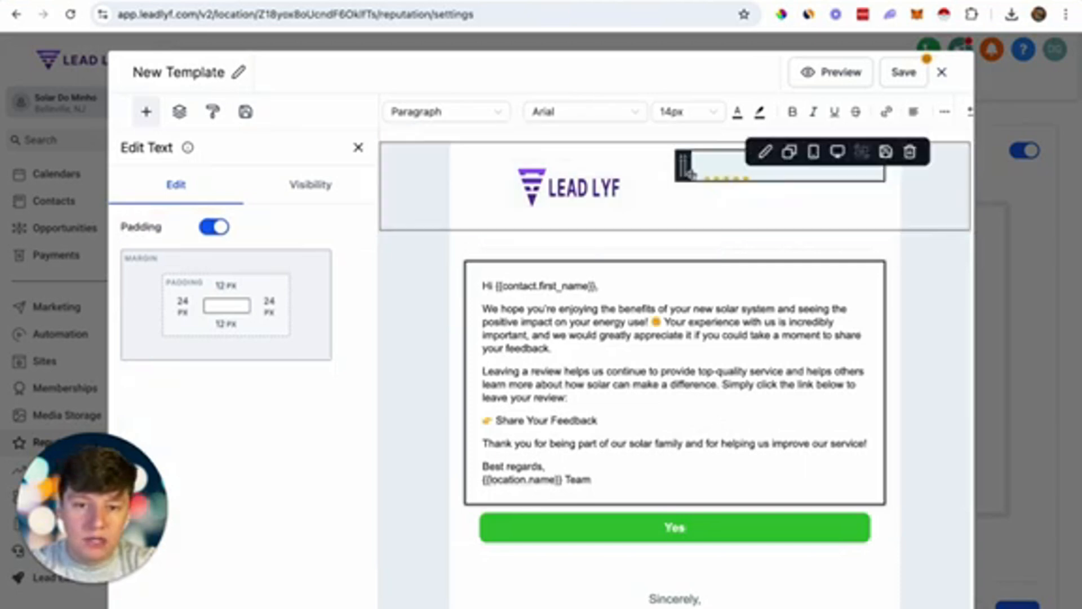
click(908, 153)
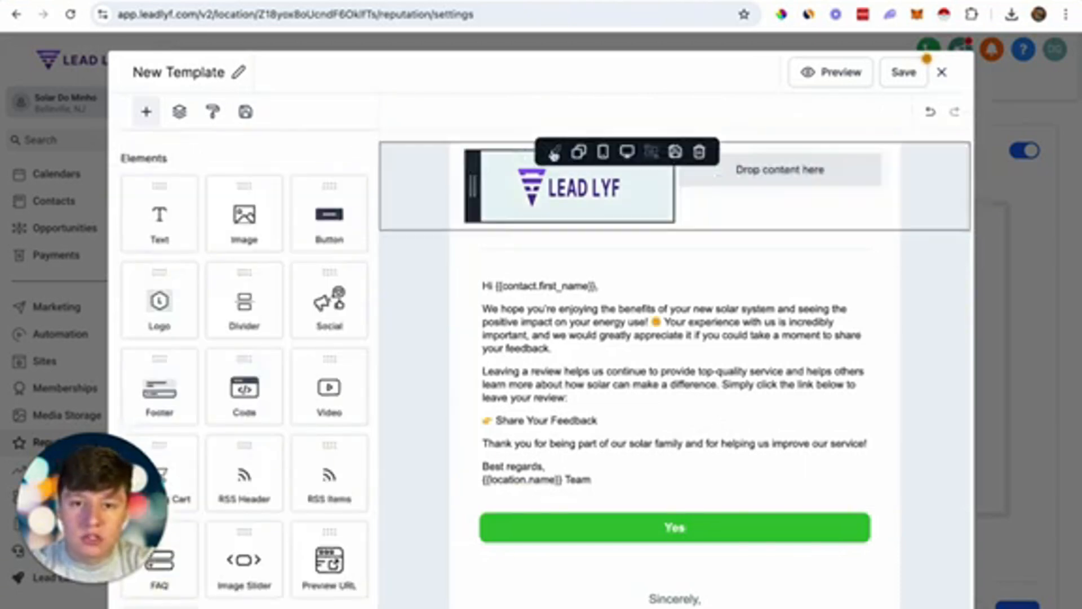
click(500, 145)
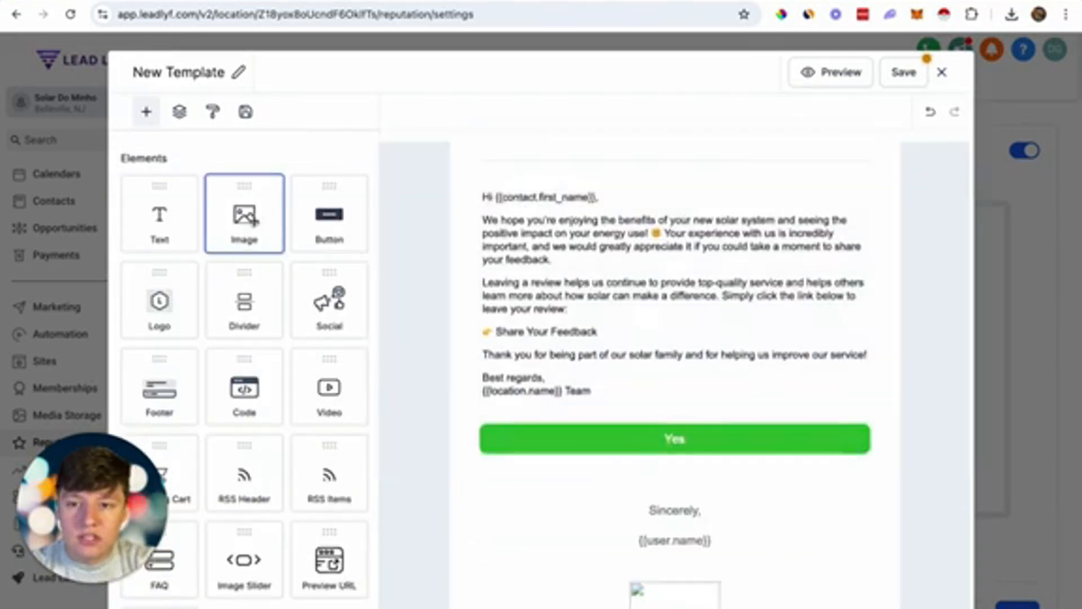
Insert an image block above the greeting, fill it with the Lead Lyf logo from the media library, and set its width to 200
drag(244, 214, 649, 261)
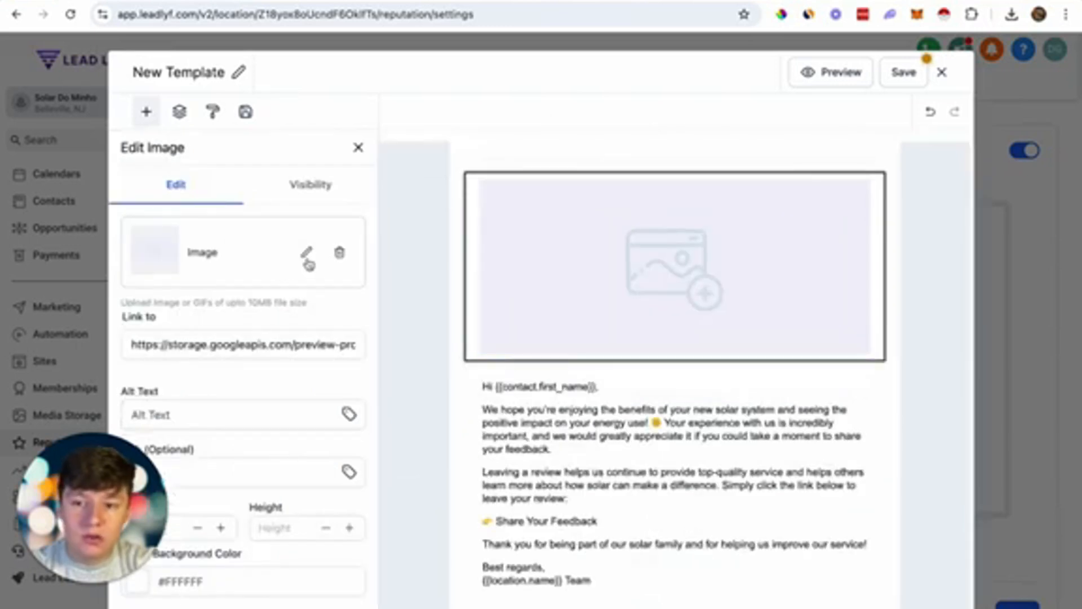
click(307, 257)
click(321, 220)
click(223, 342)
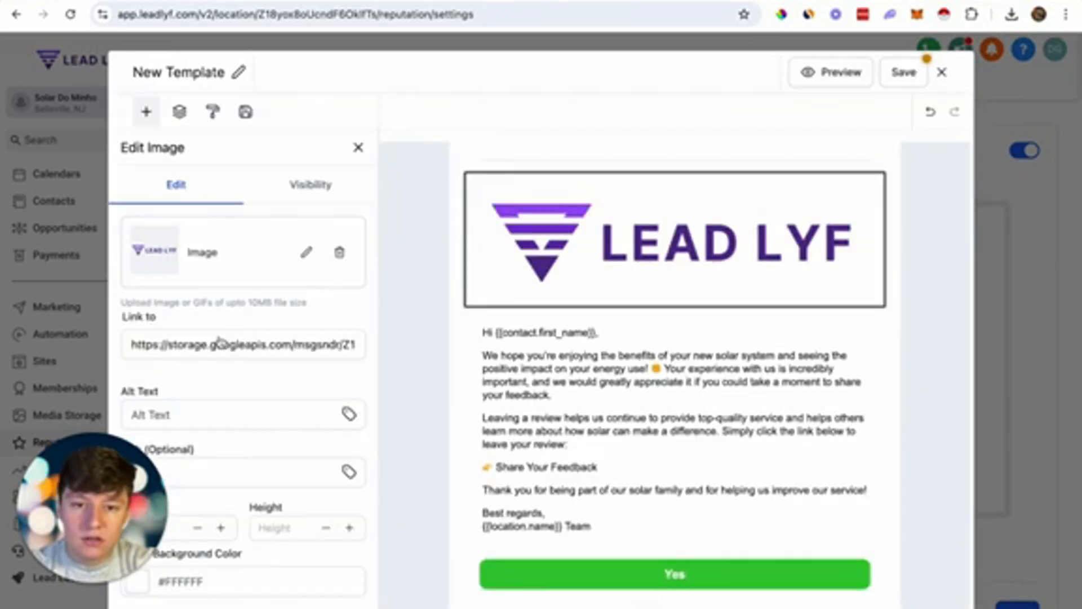
scroll(225, 366, down, 3)
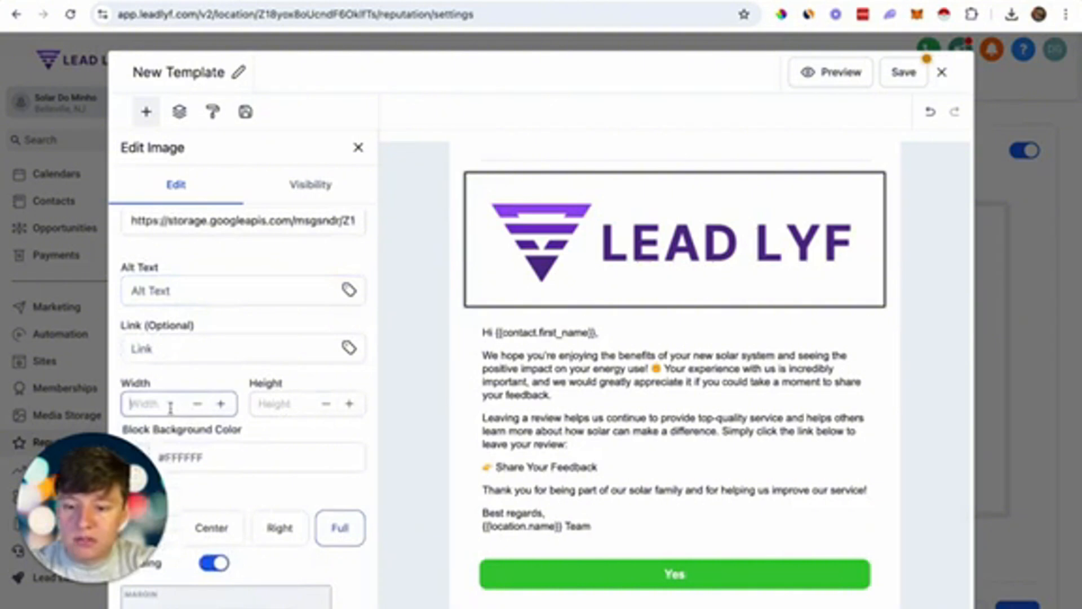
text(200)
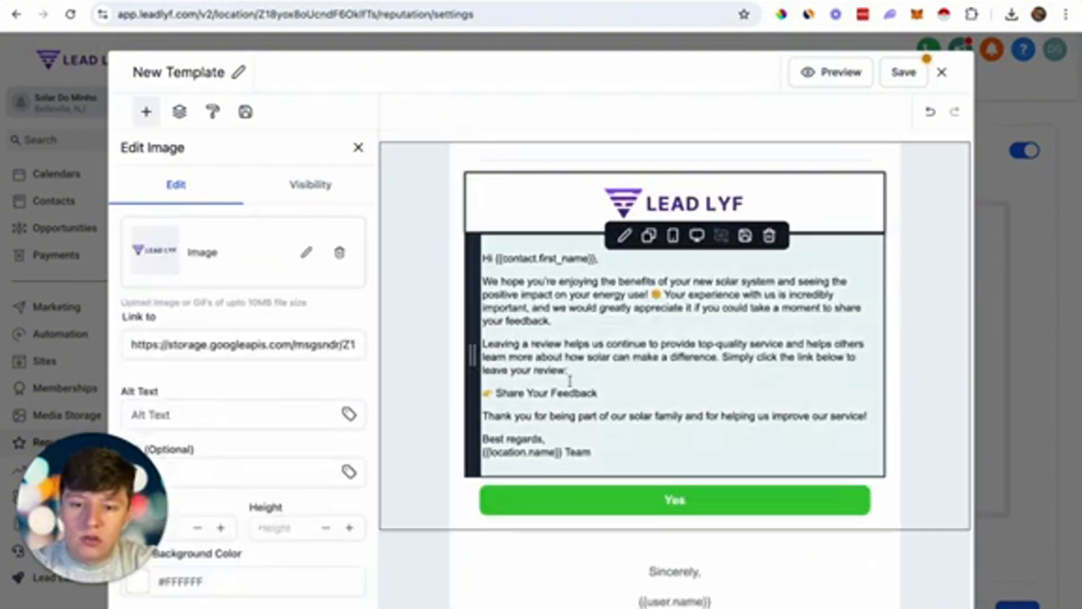
drag(612, 393, 480, 393)
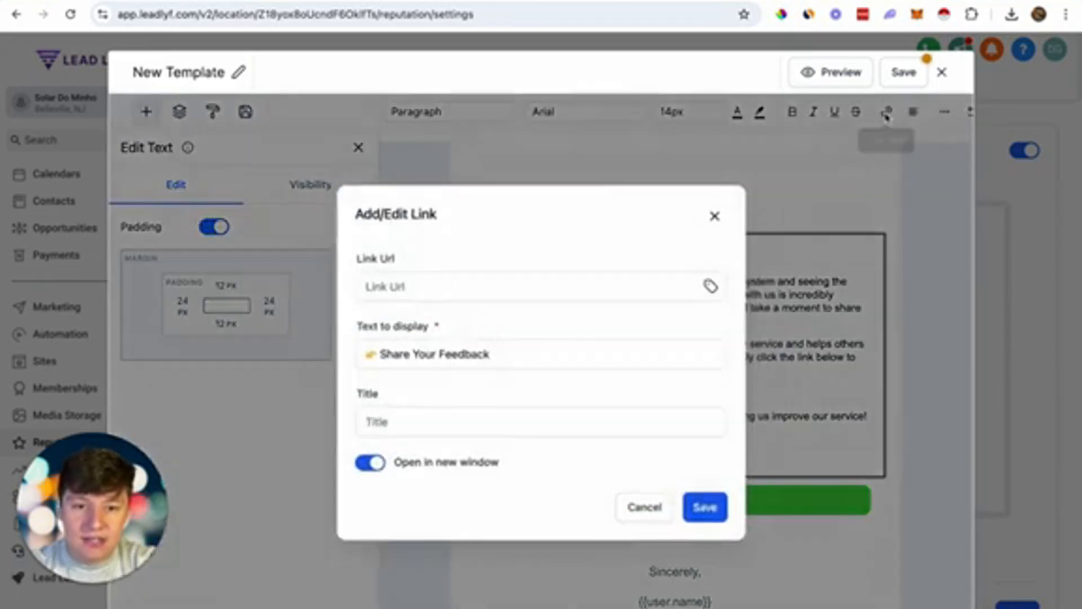
click(886, 116)
click(457, 286)
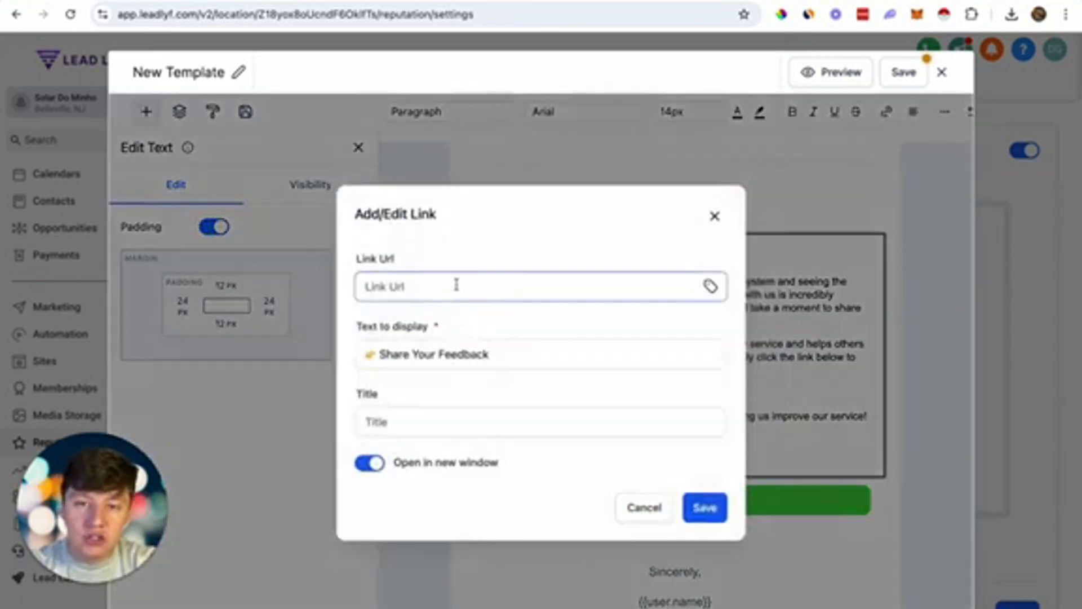
click(714, 216)
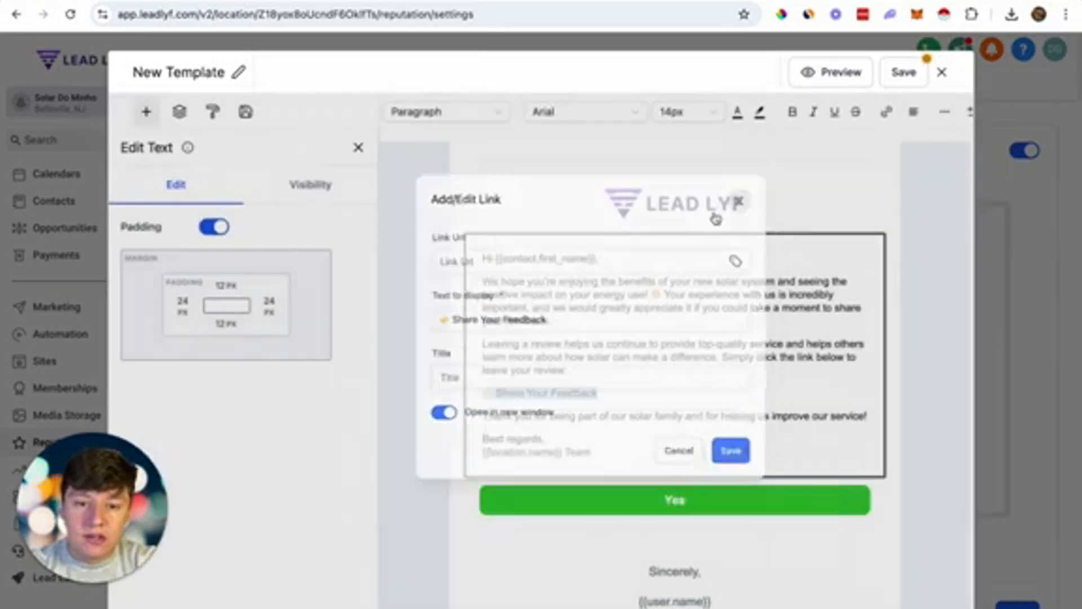
Examine the green Yes button's settings, including its action and link URL
click(679, 512)
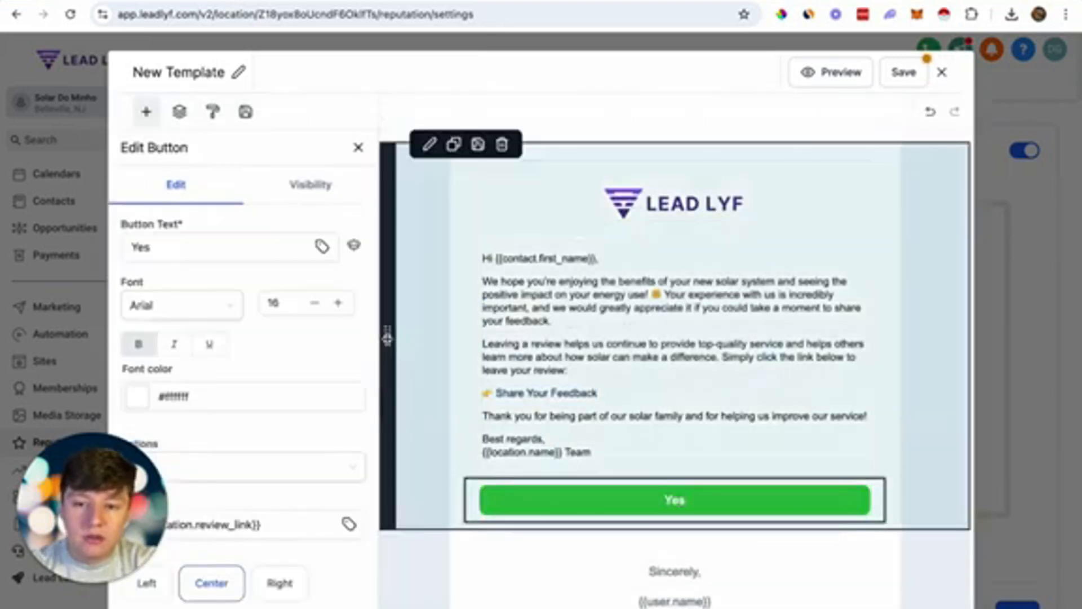
scroll(332, 508, down, 3)
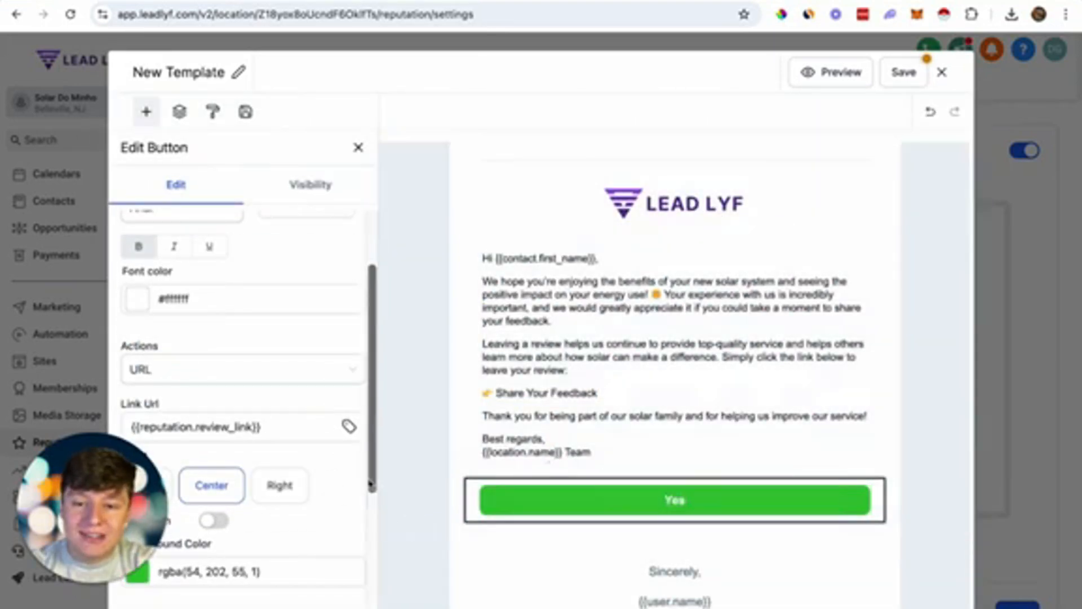
scroll(369, 484, up, 1)
scroll(370, 484, down, 1)
scroll(370, 484, down, 1)
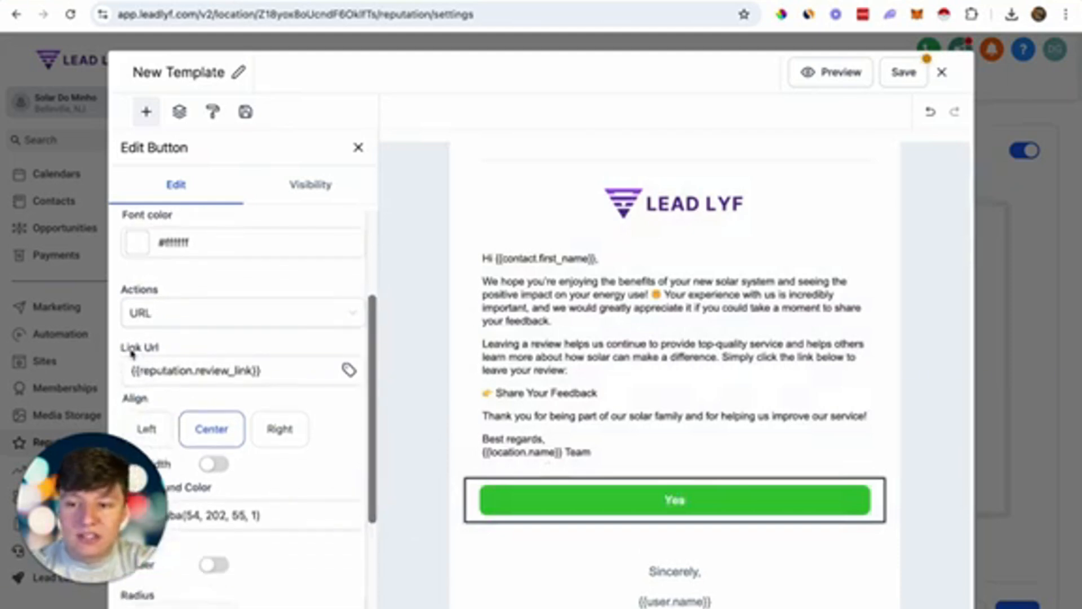
click(225, 369)
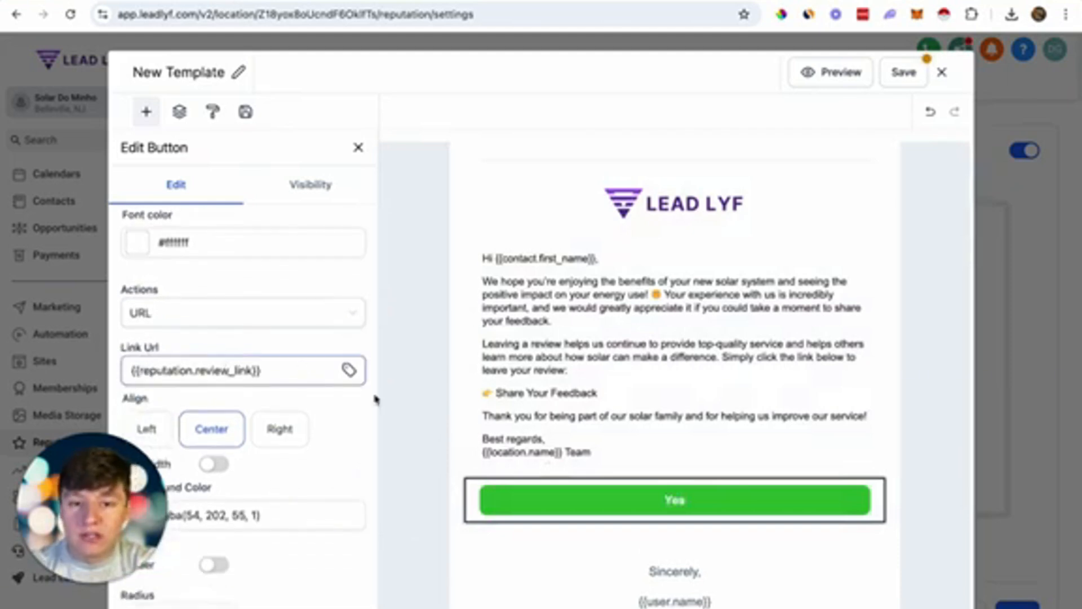
Save the email template and close the email builder
click(838, 124)
click(907, 73)
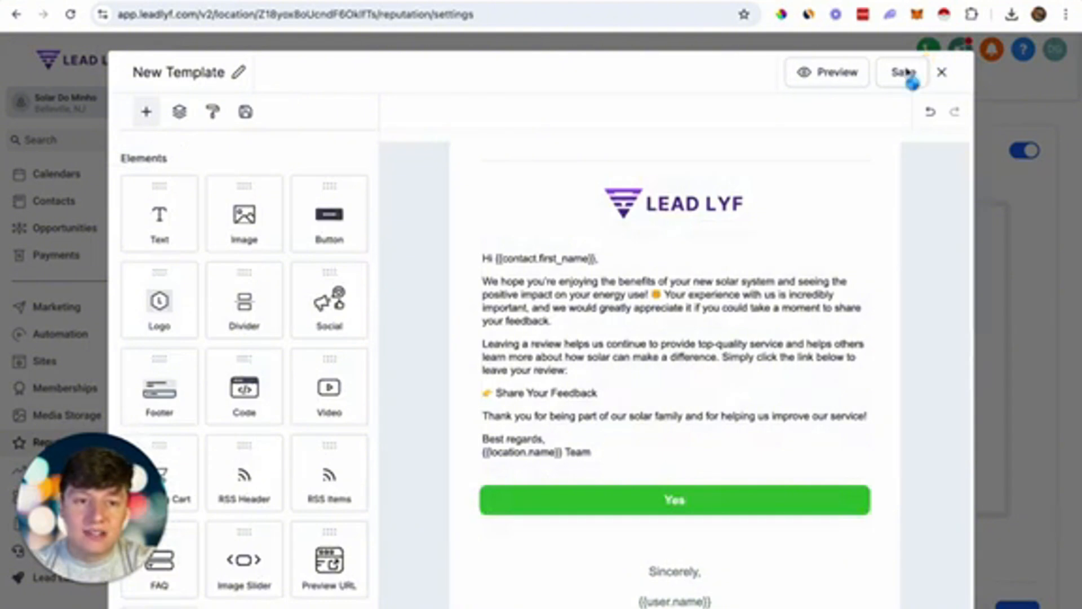
click(942, 72)
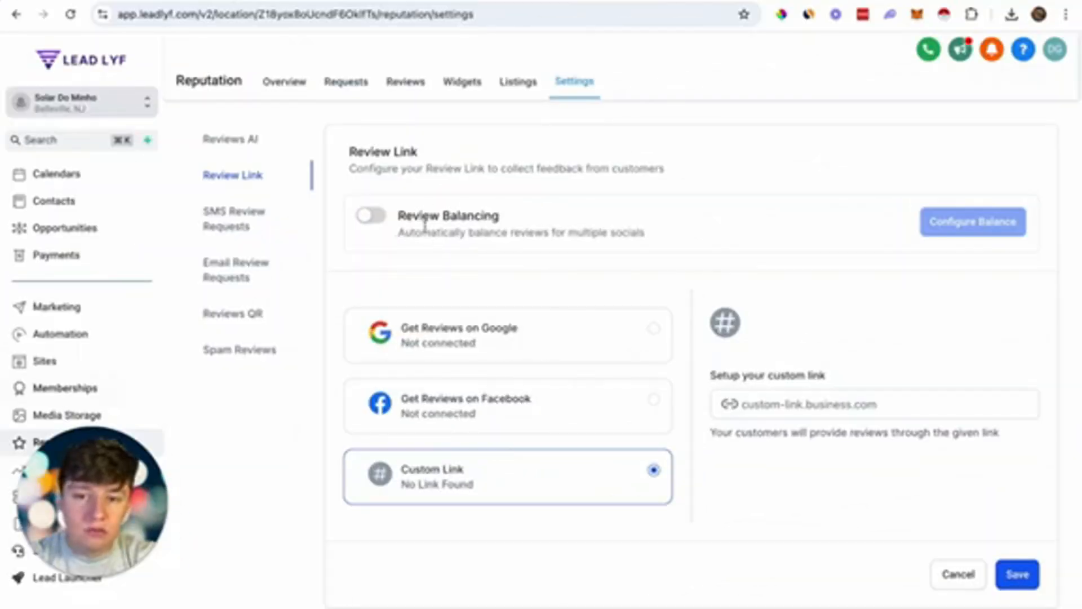
Enable Review Balancing in the Review Link settings and open its balance configuration
click(370, 216)
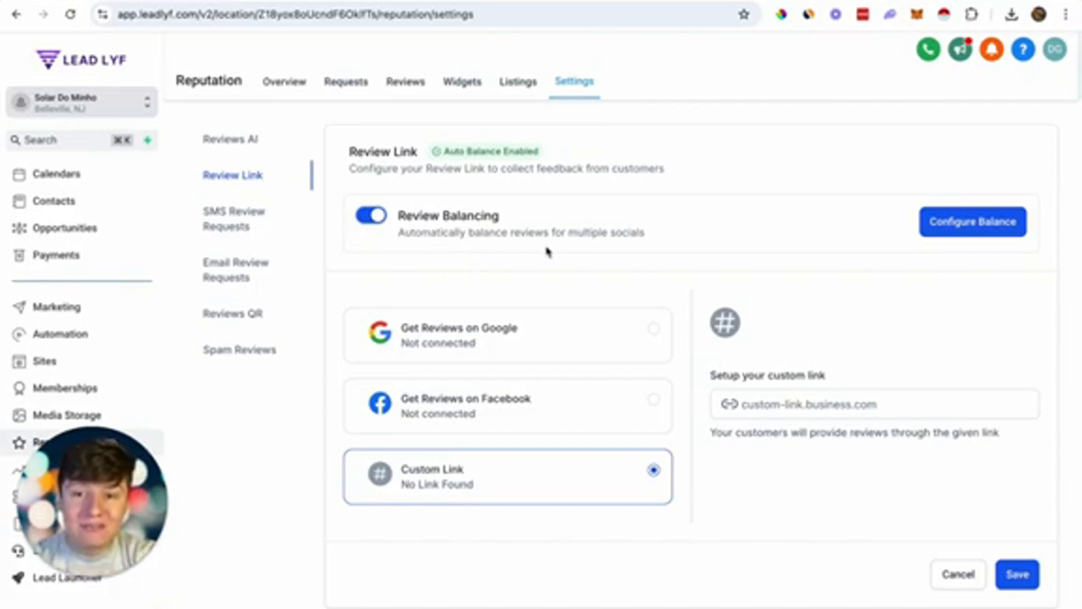
click(959, 225)
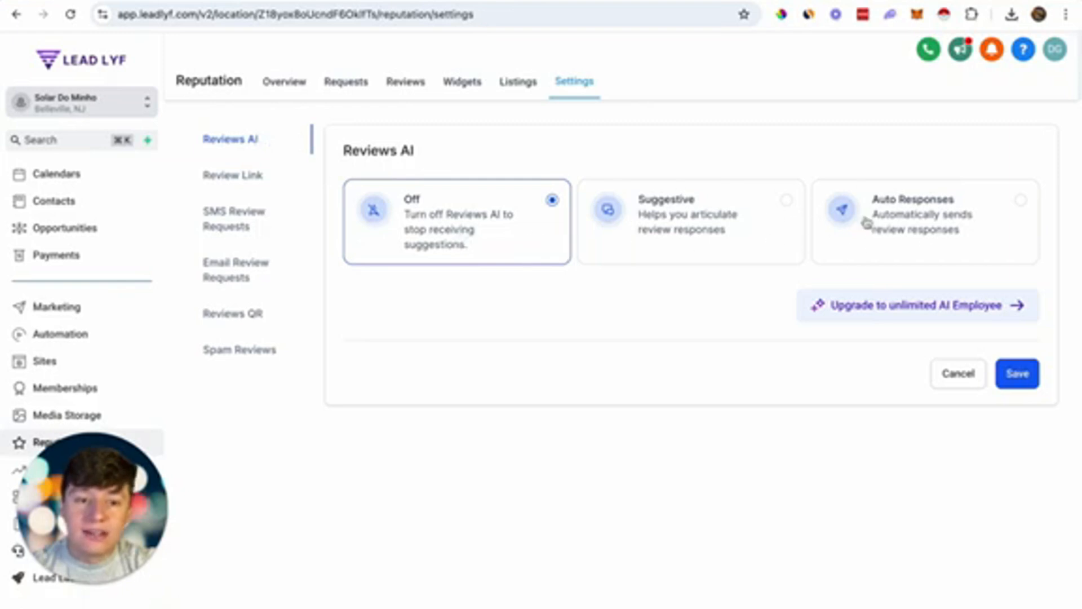
Switch Reviews AI to Auto Responses and select Google and Facebook as the reply sources
click(761, 222)
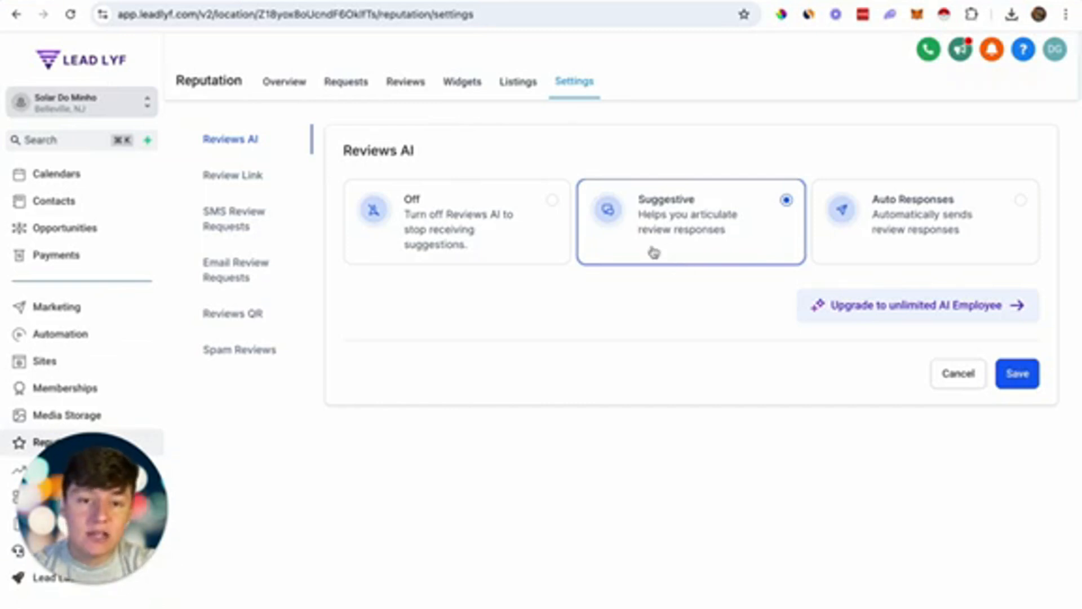
click(937, 229)
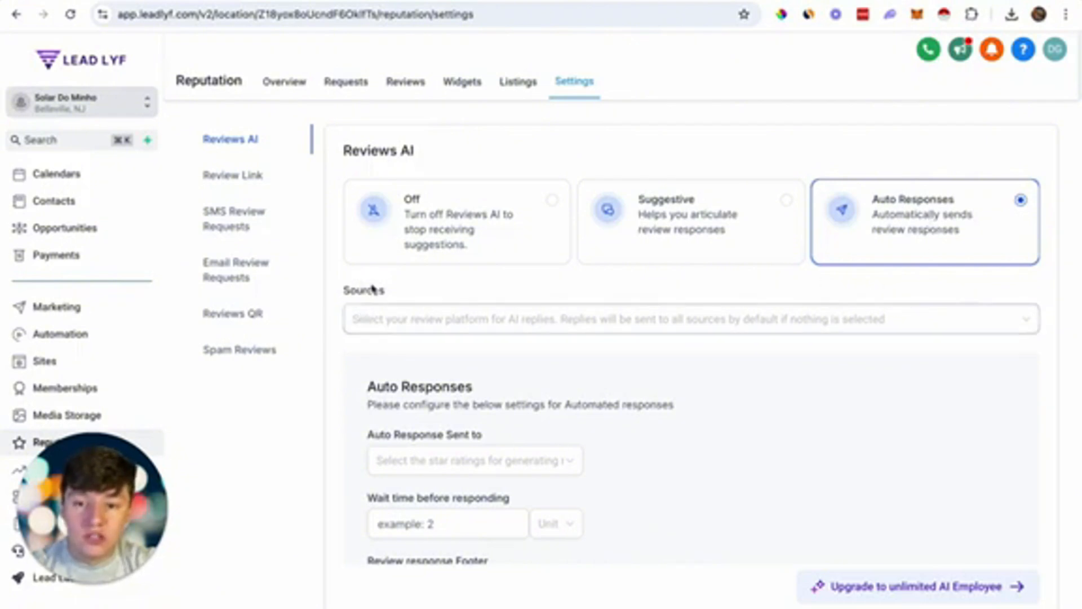
click(358, 319)
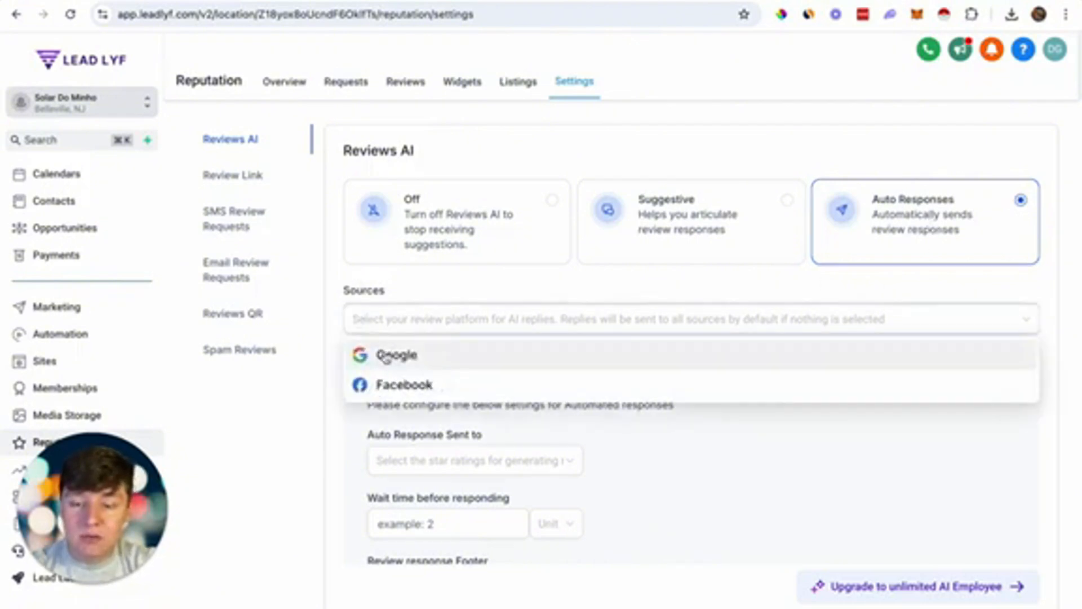
click(386, 361)
click(394, 383)
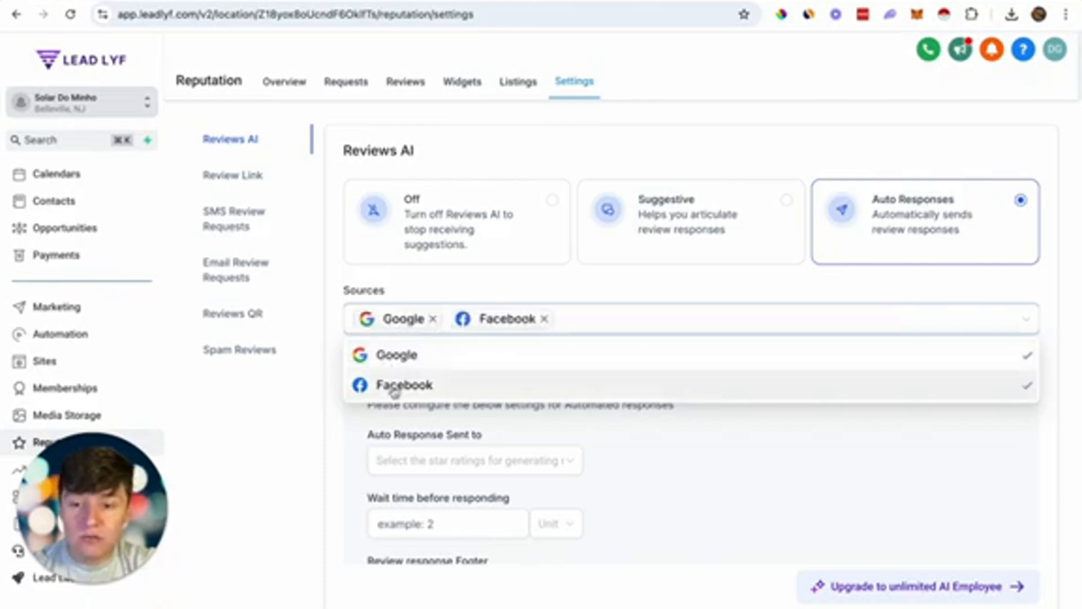
click(393, 398)
scroll(392, 398, down, 2)
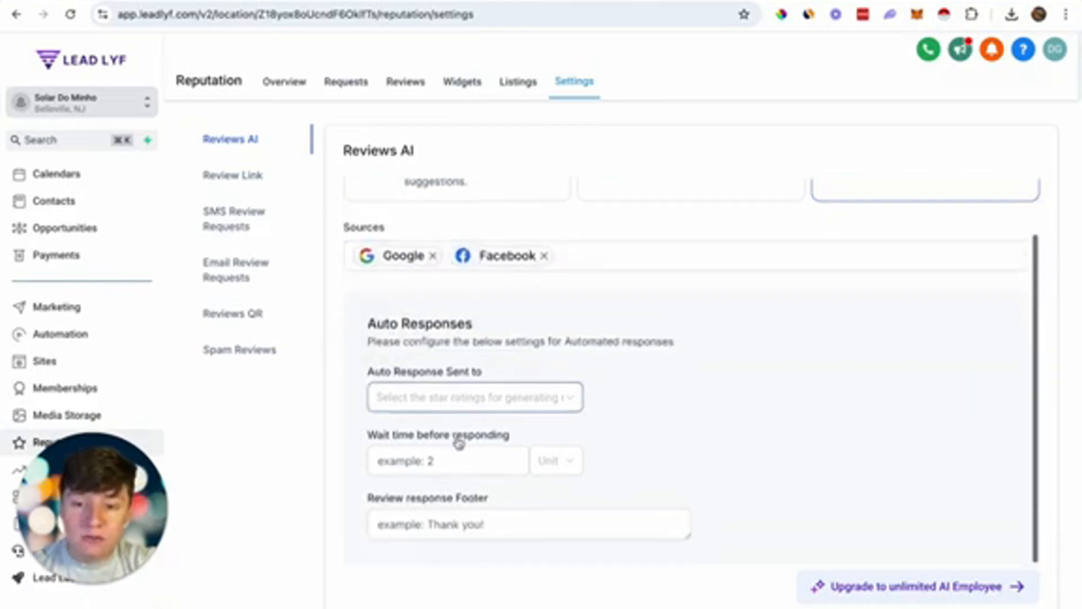
Send auto responses to 5 stars reviews with a wait time of 5 Mins before responding
click(468, 401)
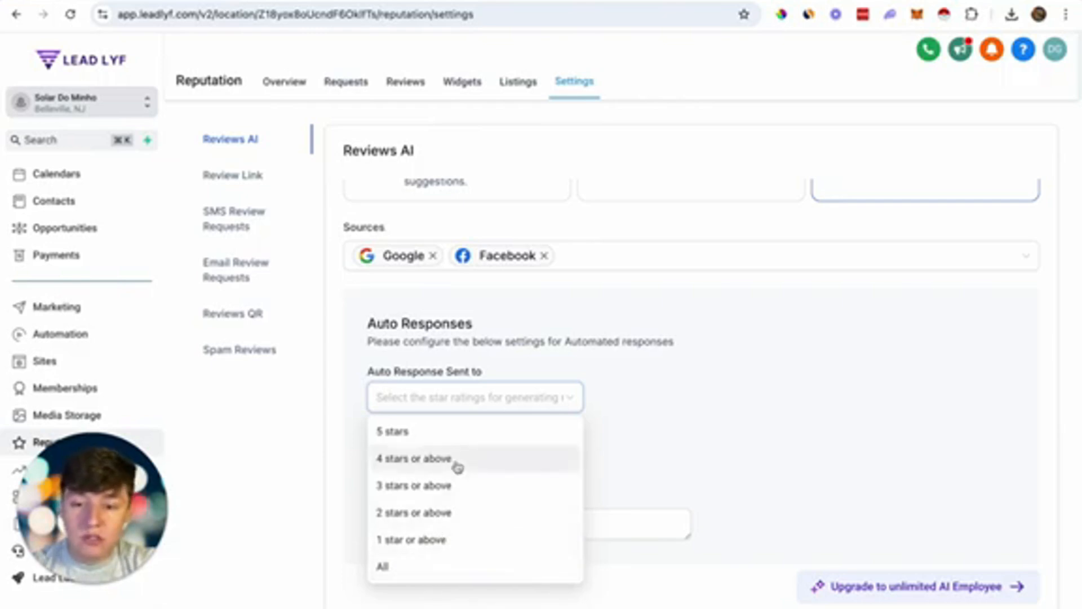
click(425, 435)
click(415, 460)
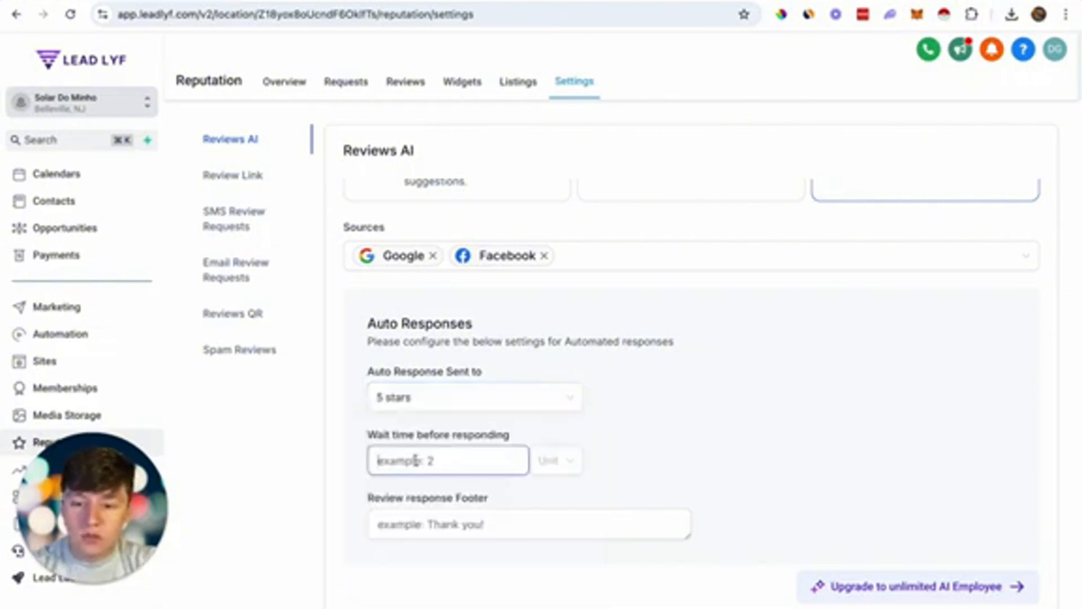
text(5)
click(553, 460)
click(554, 510)
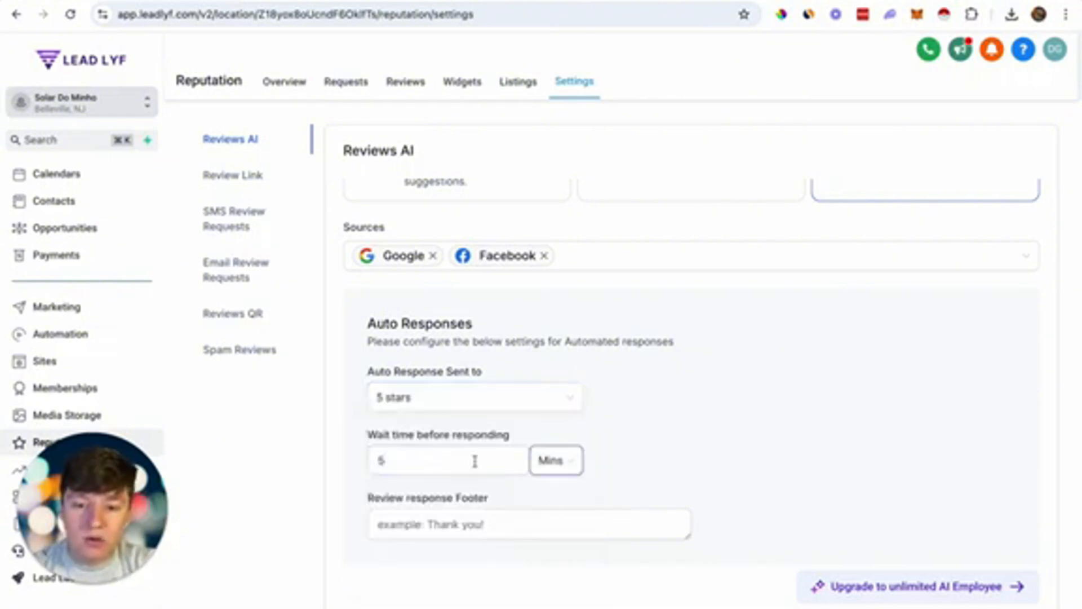
scroll(586, 379, up, 1)
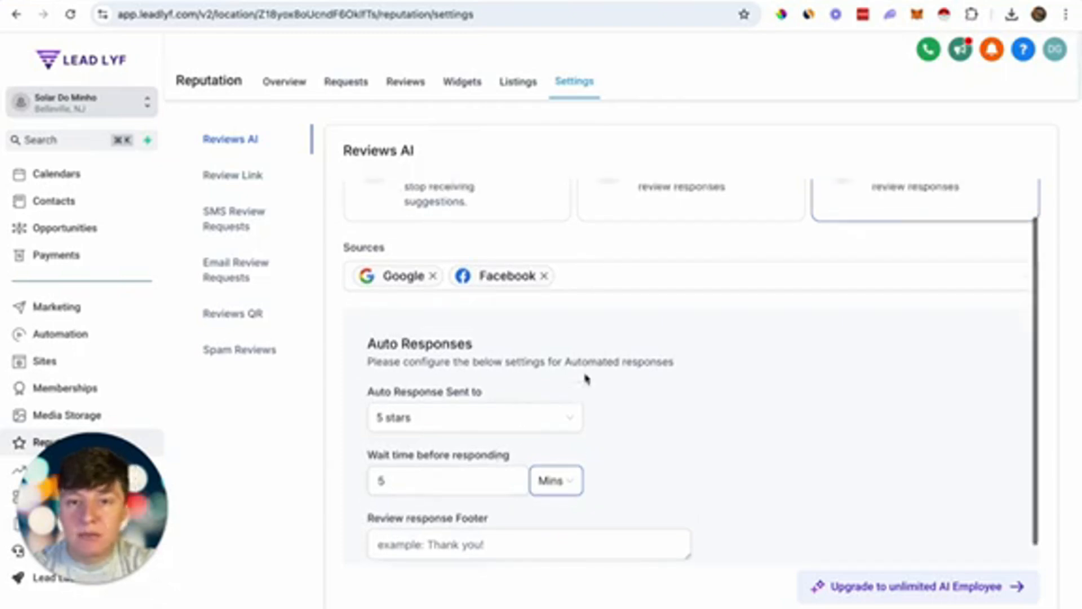
scroll(586, 379, down, 1)
click(456, 523)
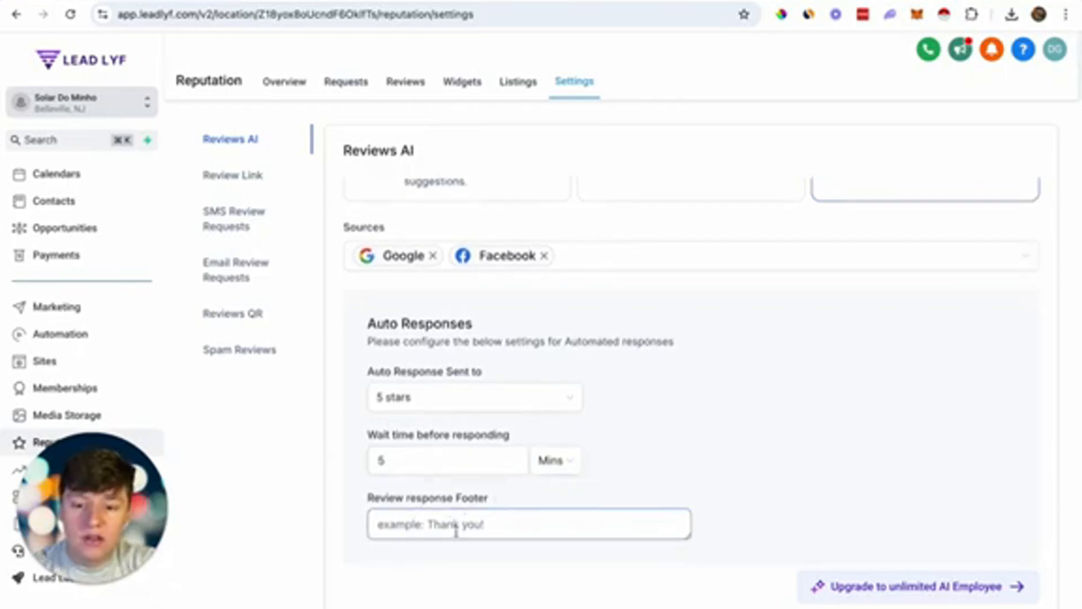
click(520, 553)
scroll(822, 512, up, 3)
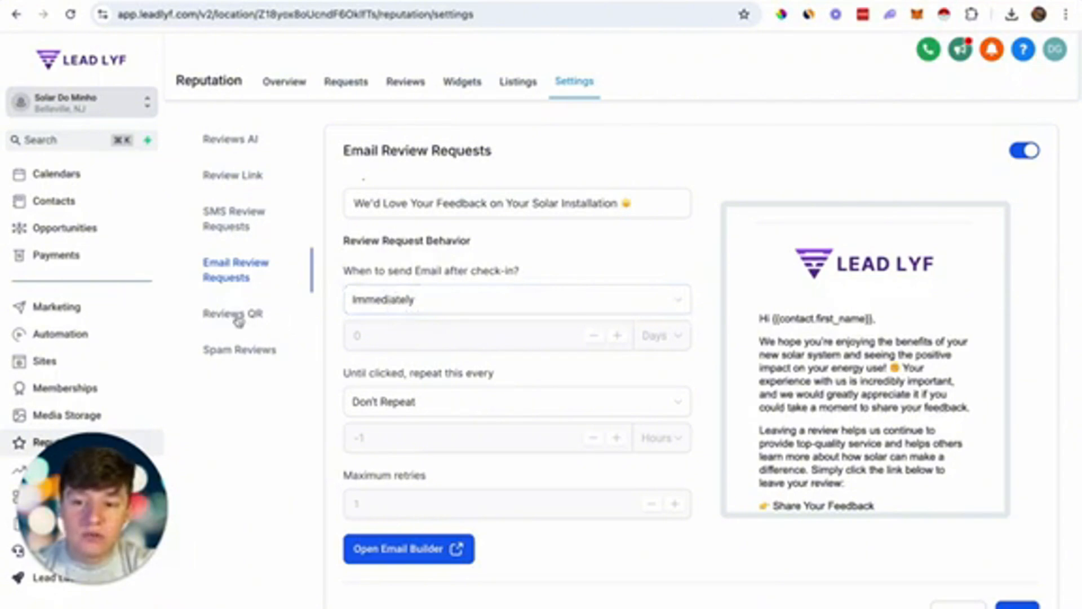
Create a new code in the Reviews QR settings, check its default "Drop a Review" layout and logo, and save it
click(233, 315)
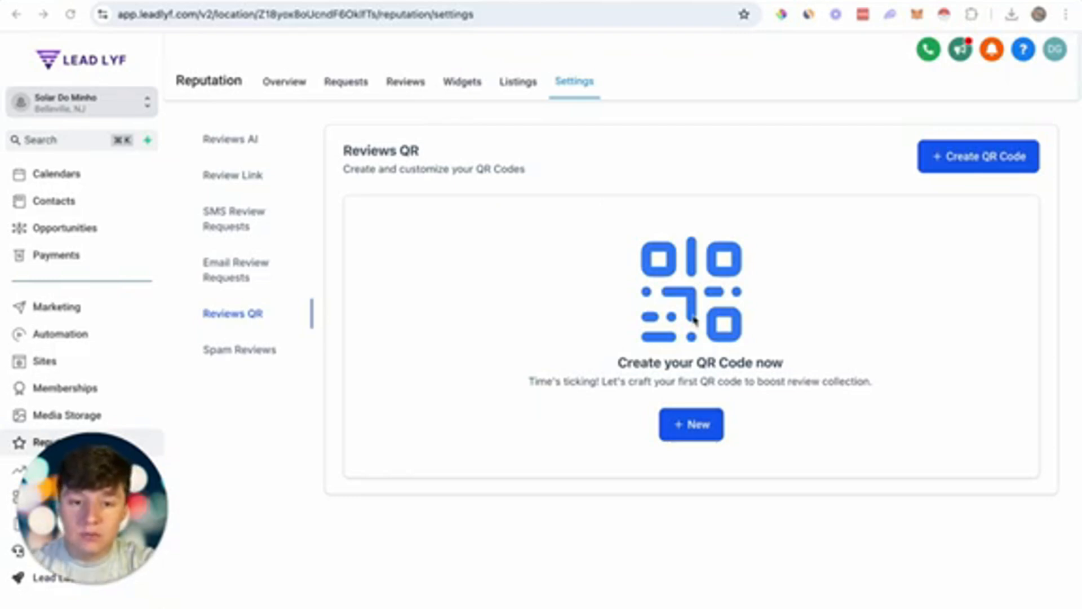
click(686, 432)
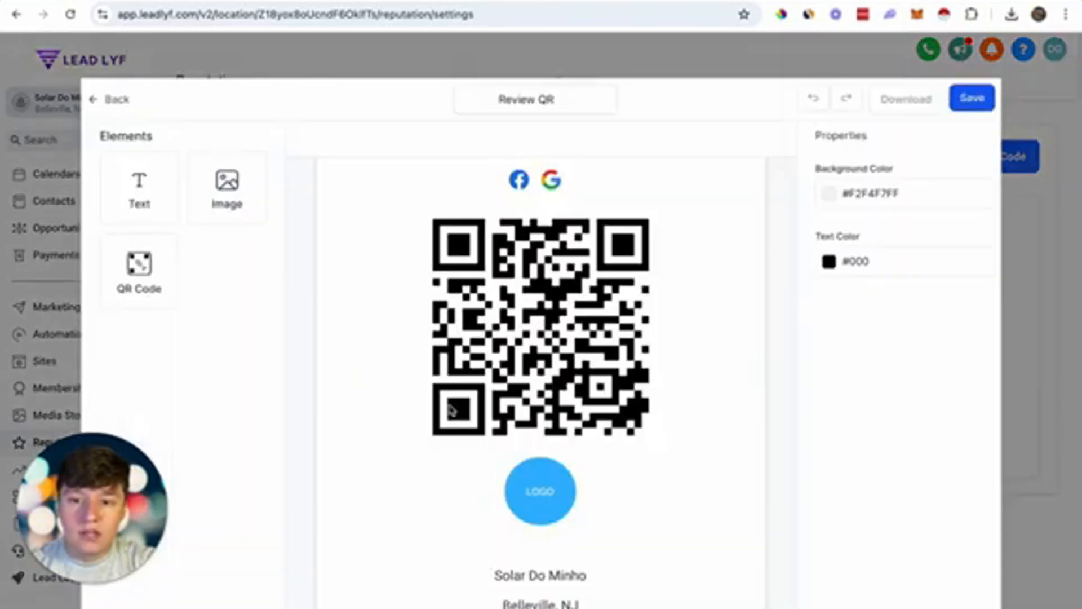
scroll(455, 397, down, 1)
scroll(455, 398, up, 2)
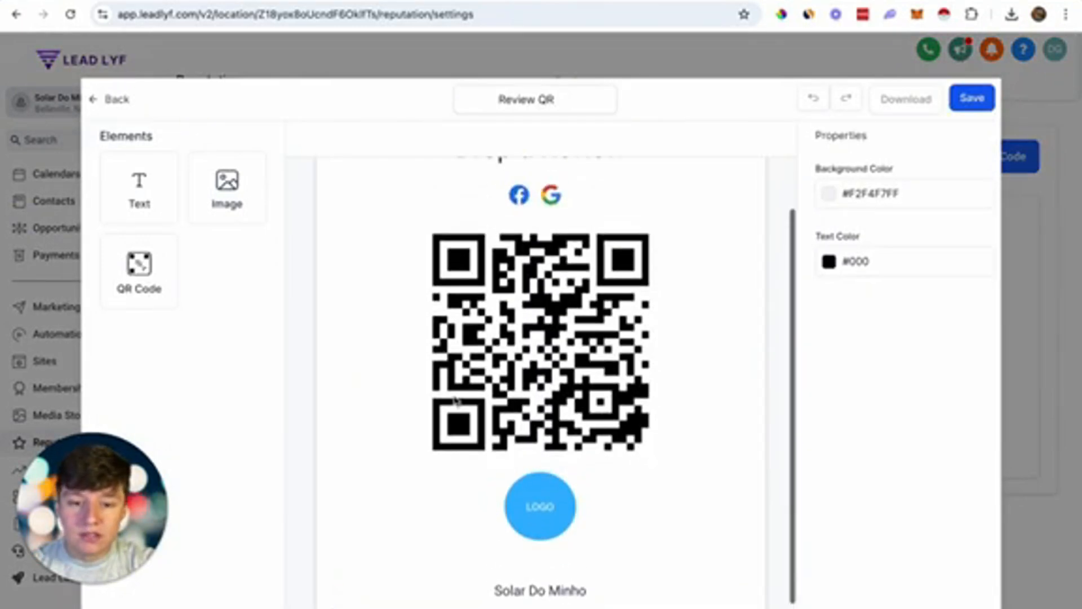
scroll(456, 400, down, 1)
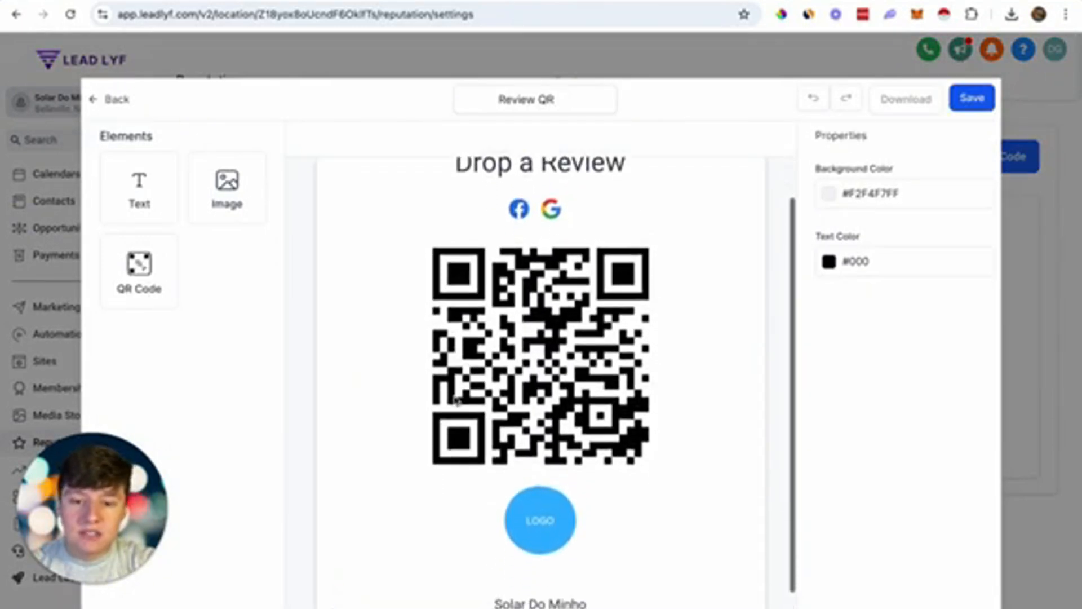
click(540, 519)
scroll(551, 519, up, 1)
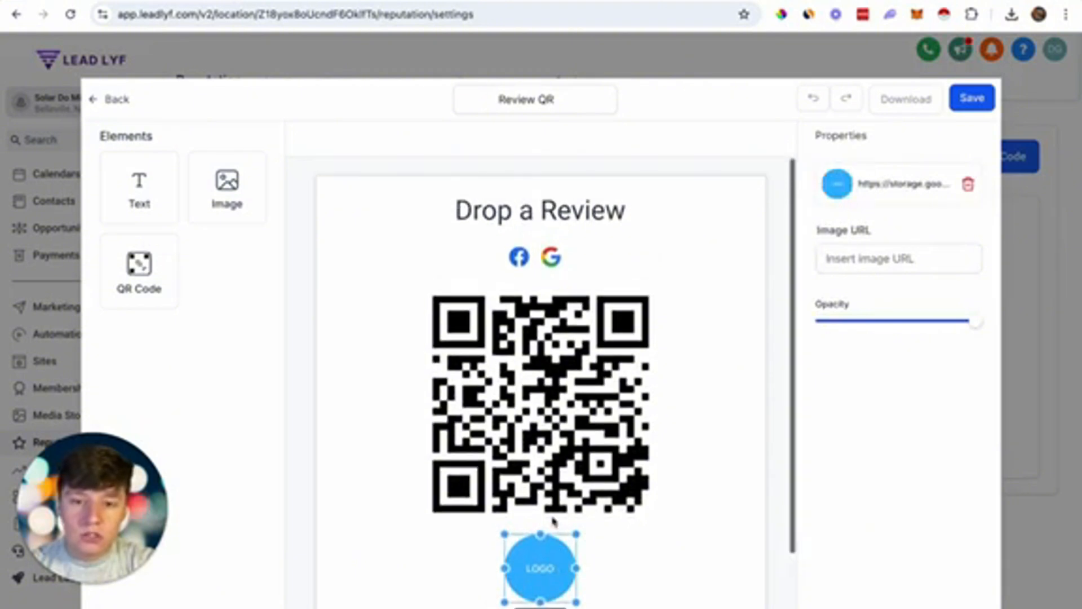
scroll(543, 242, down, 2)
scroll(543, 243, down, 1)
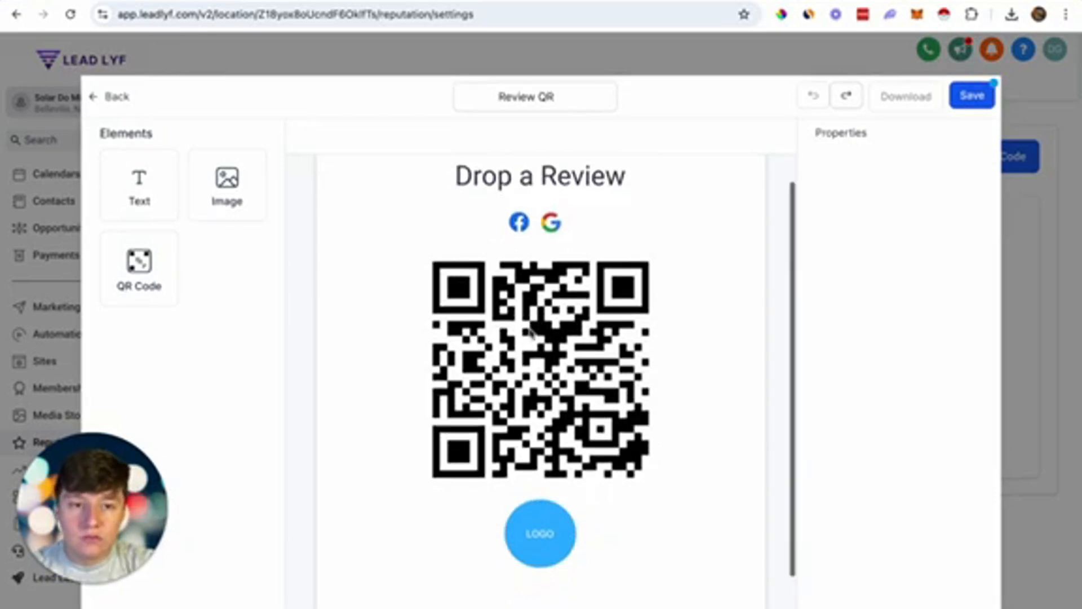
scroll(529, 333, up, 1)
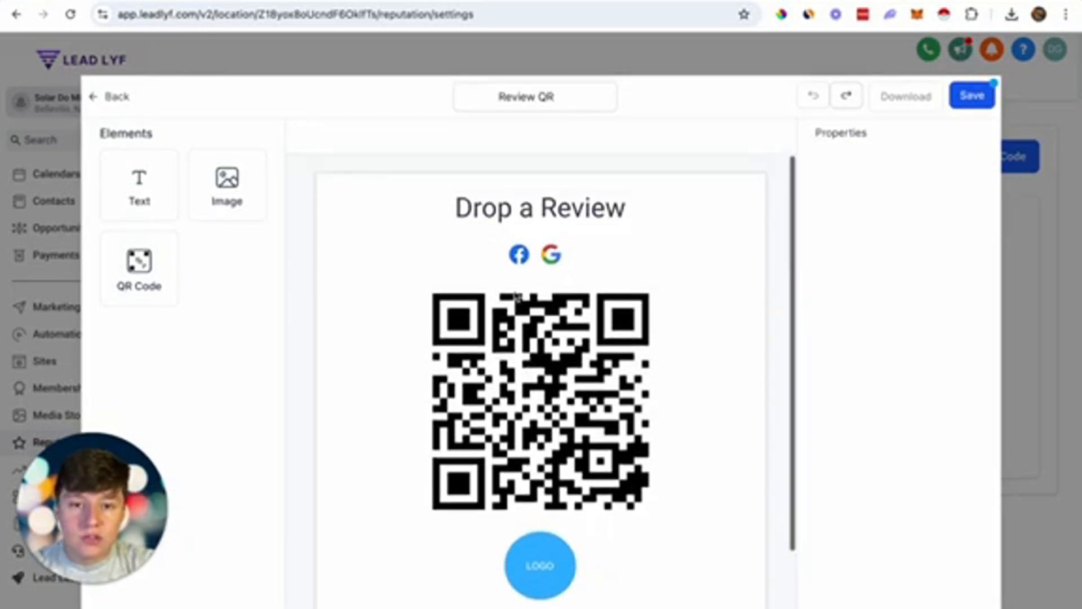
click(971, 97)
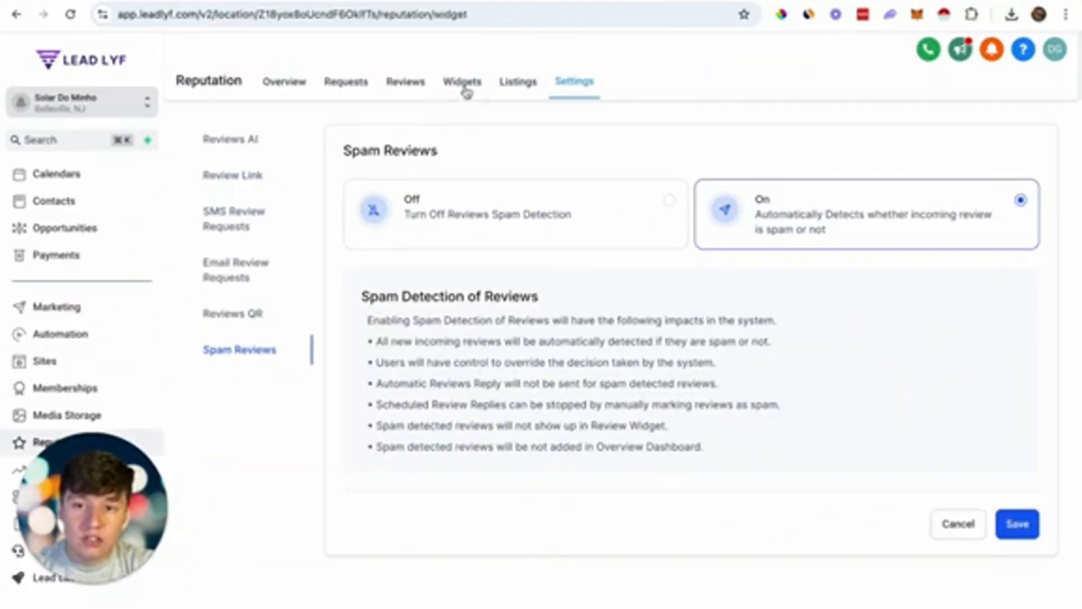
Open the live Untitled review widget for editing and set its review source to All
click(466, 90)
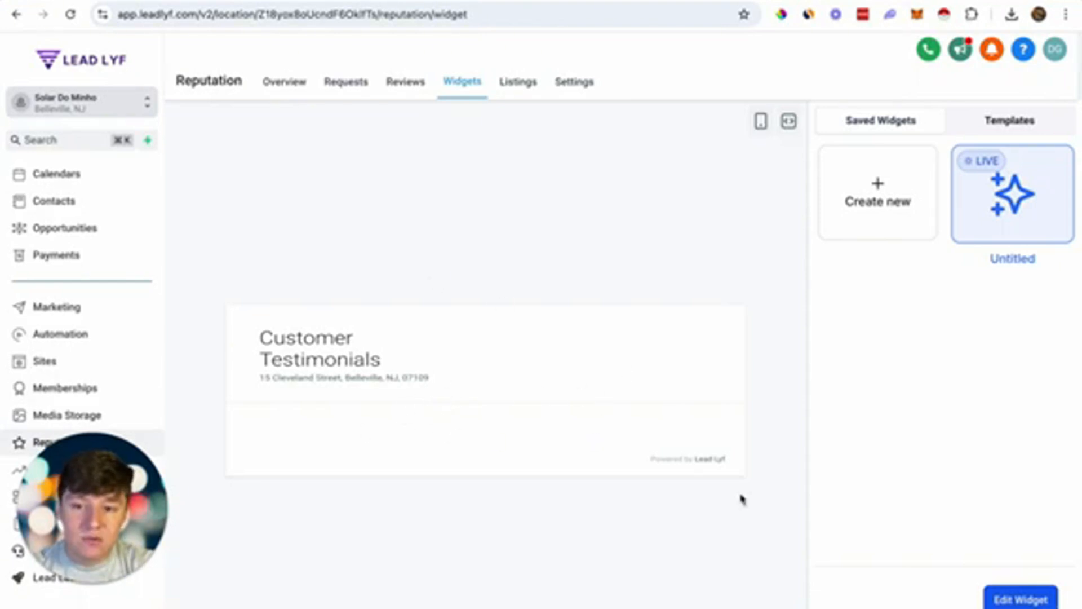
click(1017, 600)
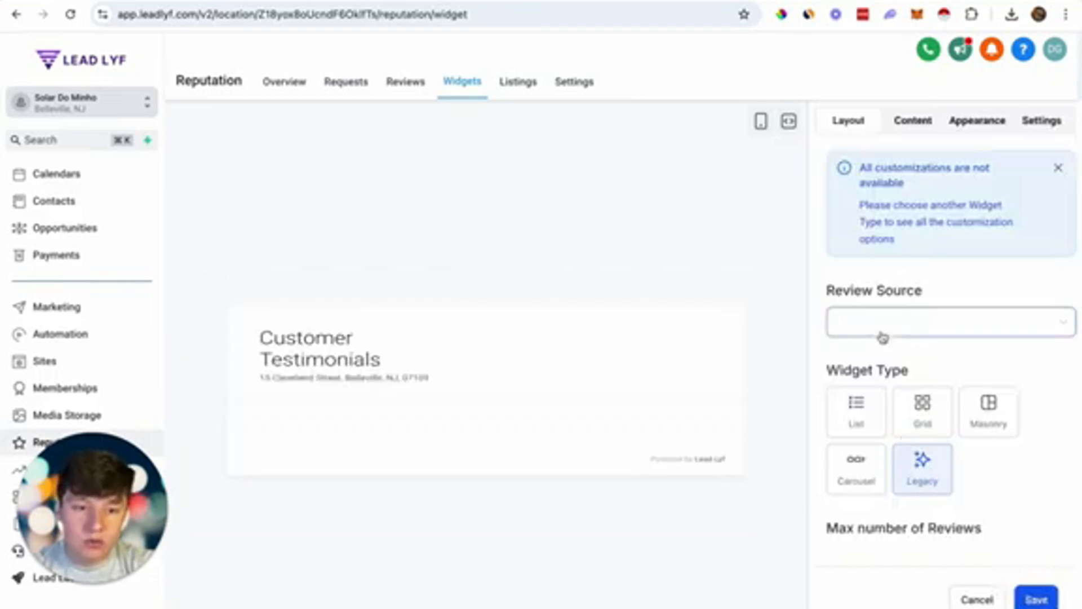
click(882, 332)
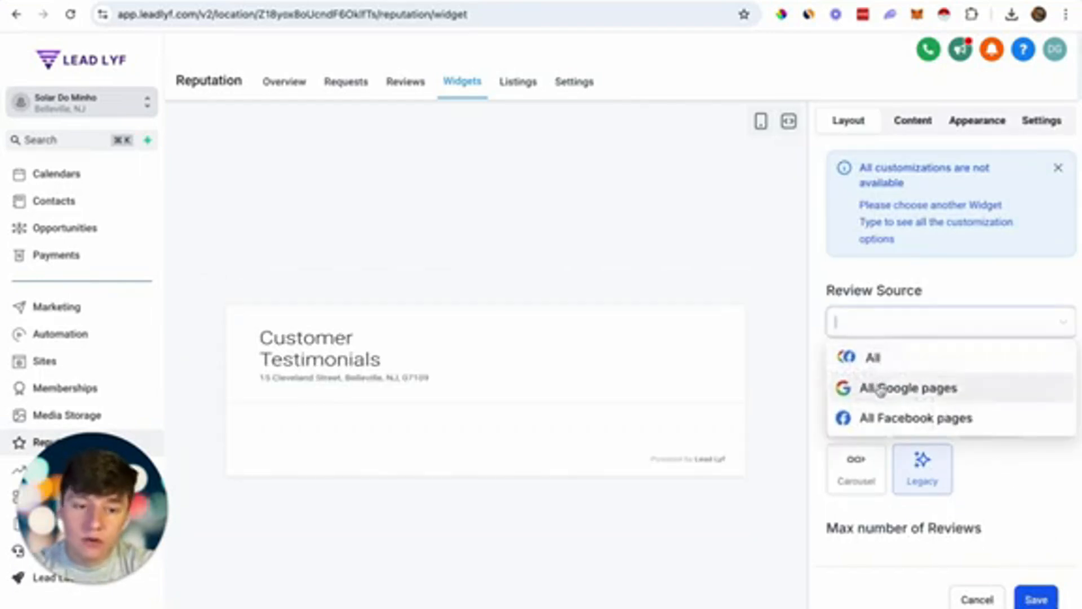
click(885, 361)
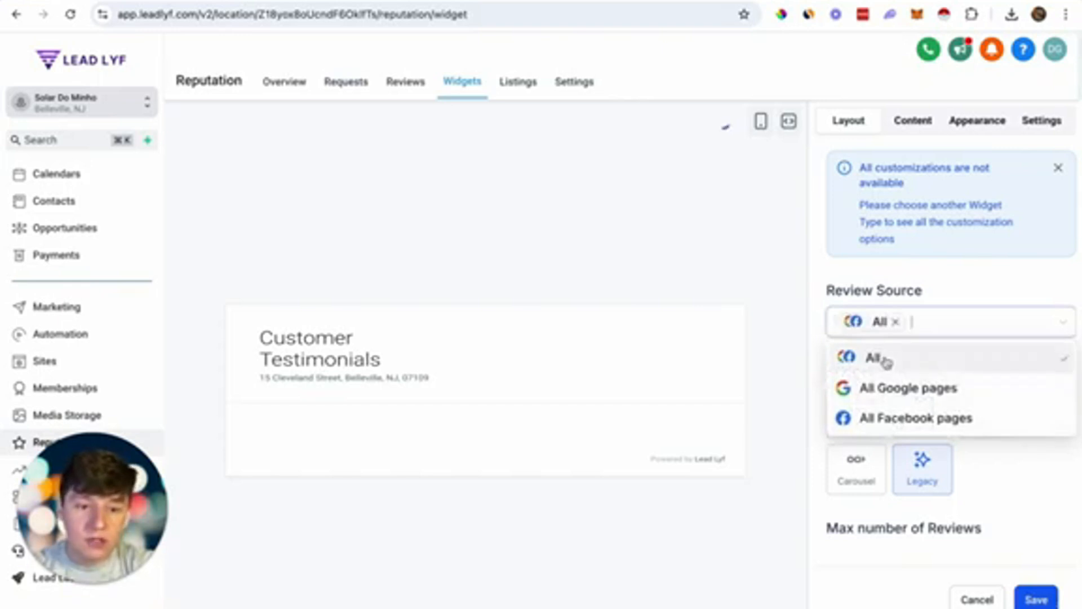
scroll(921, 394, down, 1)
Try the Grid widget type and switch back to Legacy
click(922, 395)
scroll(925, 370, down, 3)
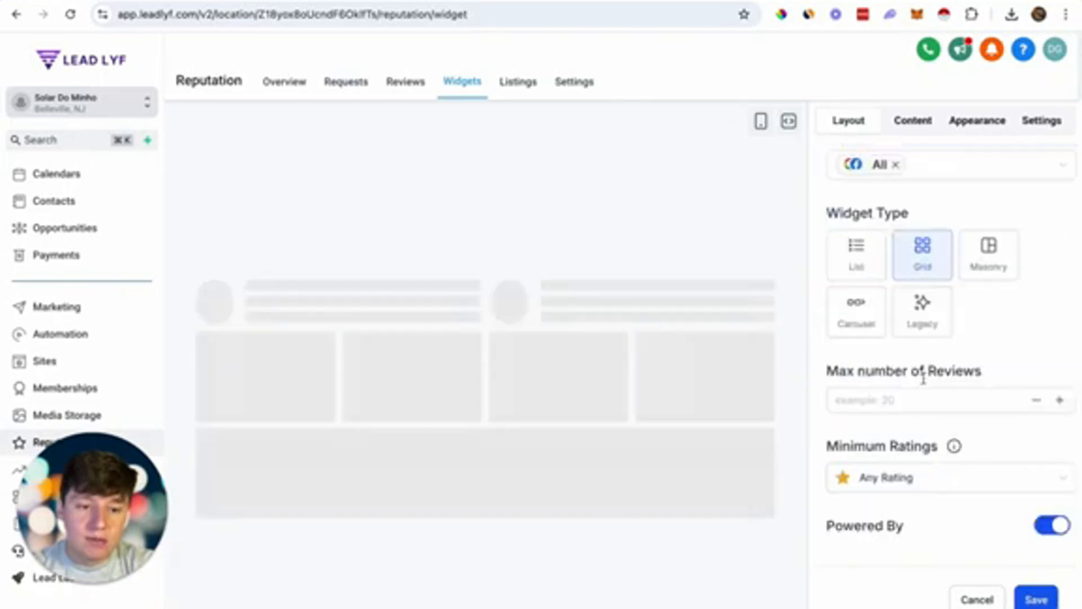
click(917, 327)
scroll(911, 463, down, 2)
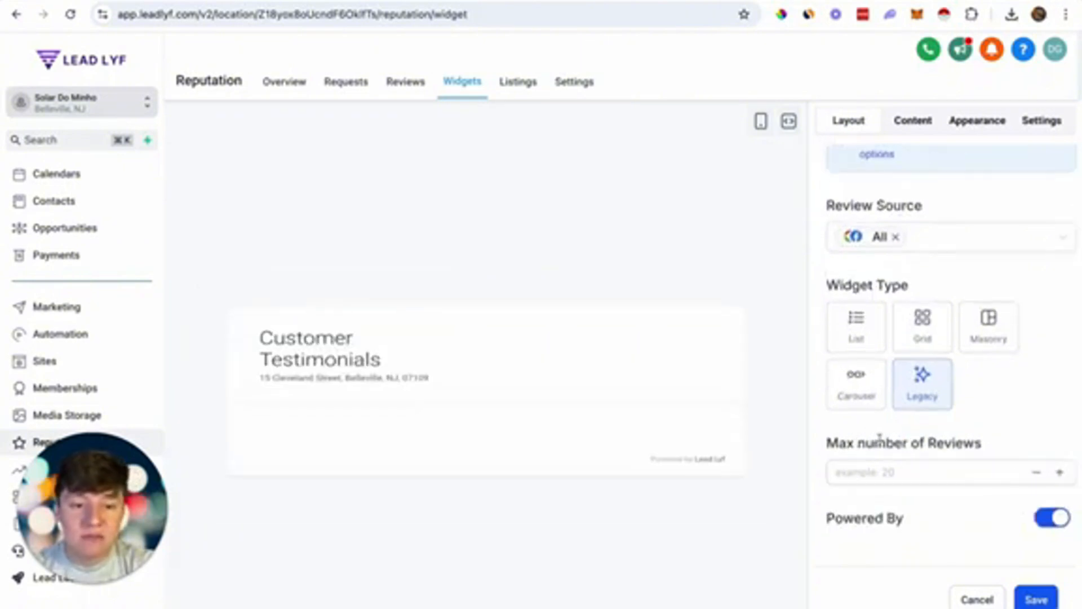
Limit the review widget to a maximum of 10 reviews and save it as Untitled
click(885, 471)
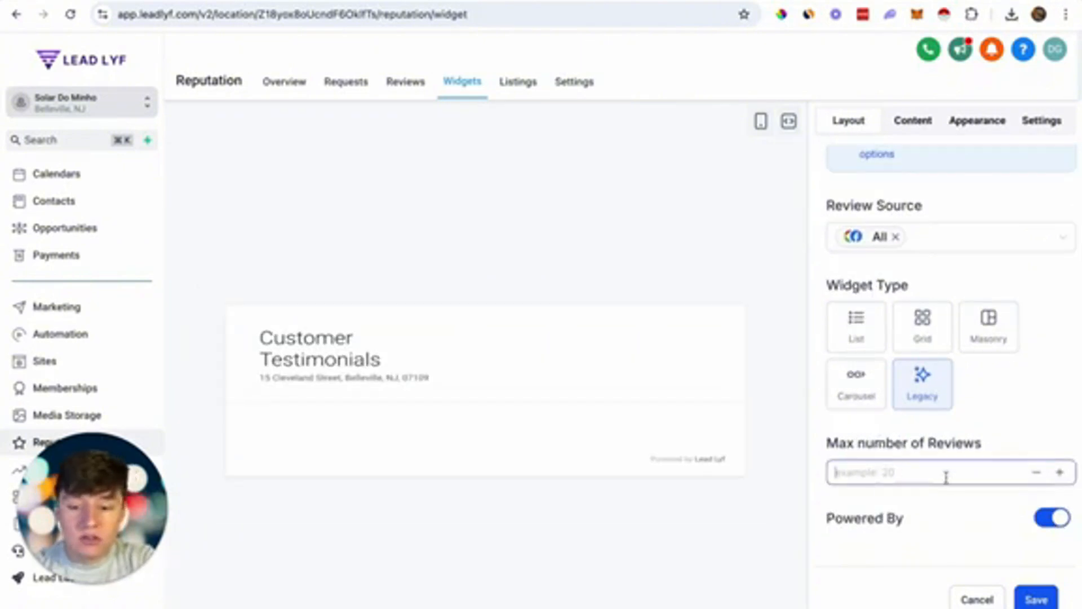
text(10)
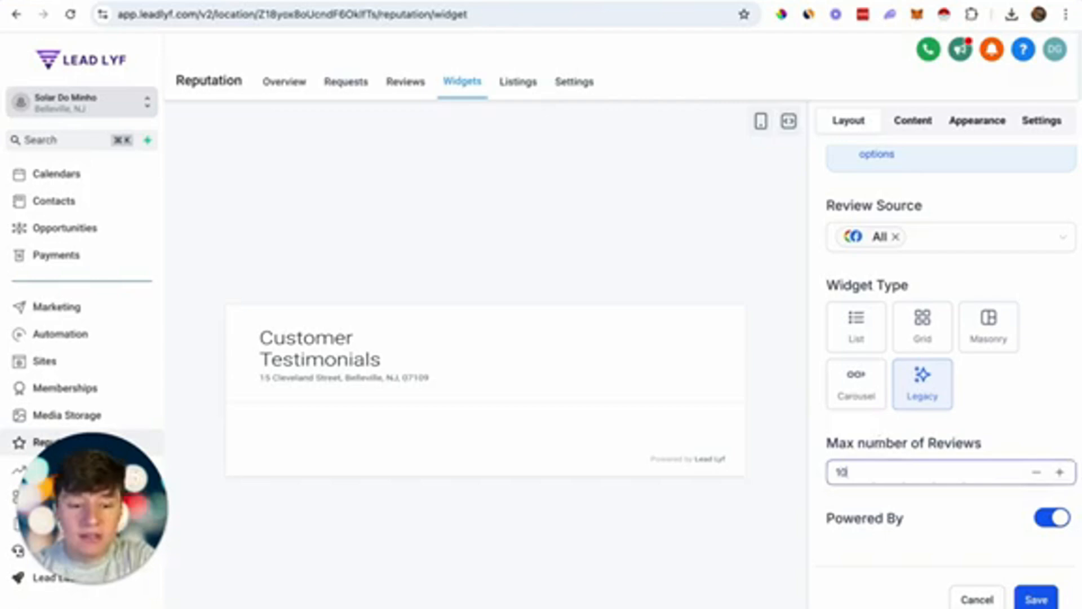
click(1037, 601)
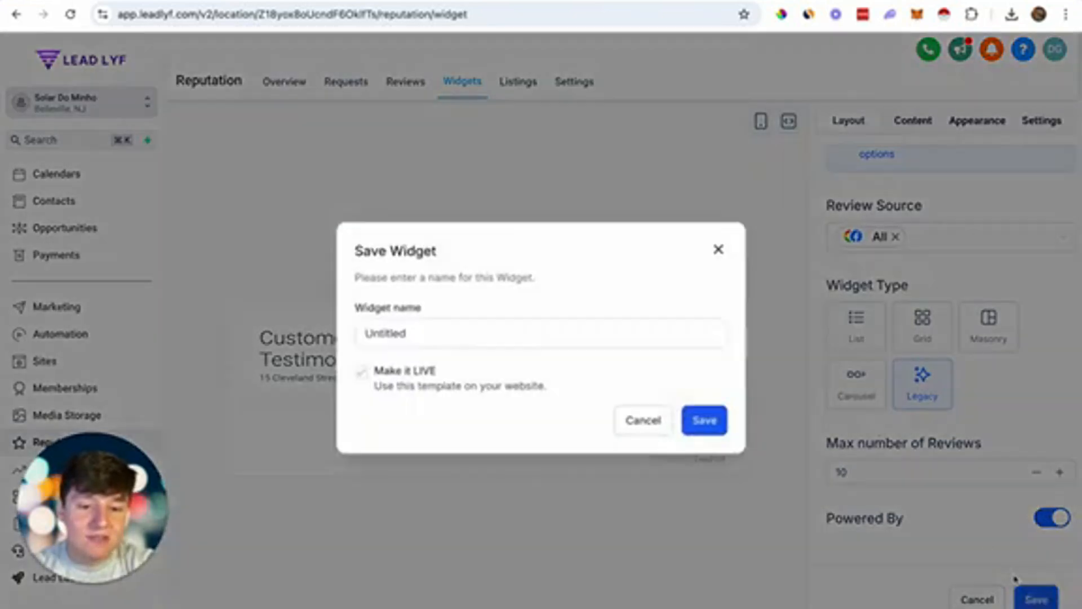
click(704, 431)
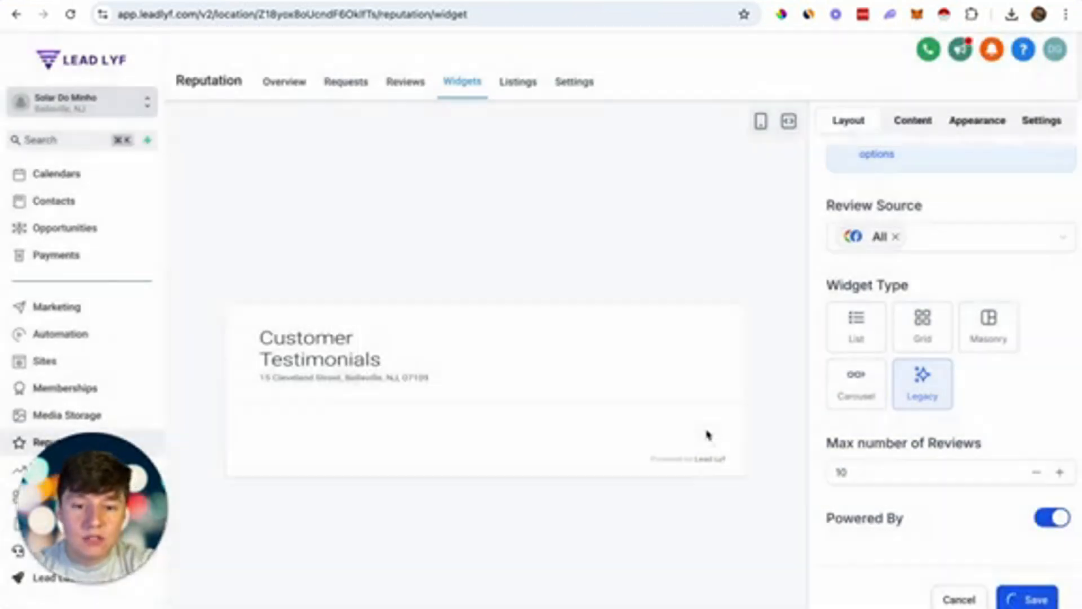
Open the Claim Page of the Free Solar Quote funnel in the page builder
click(35, 364)
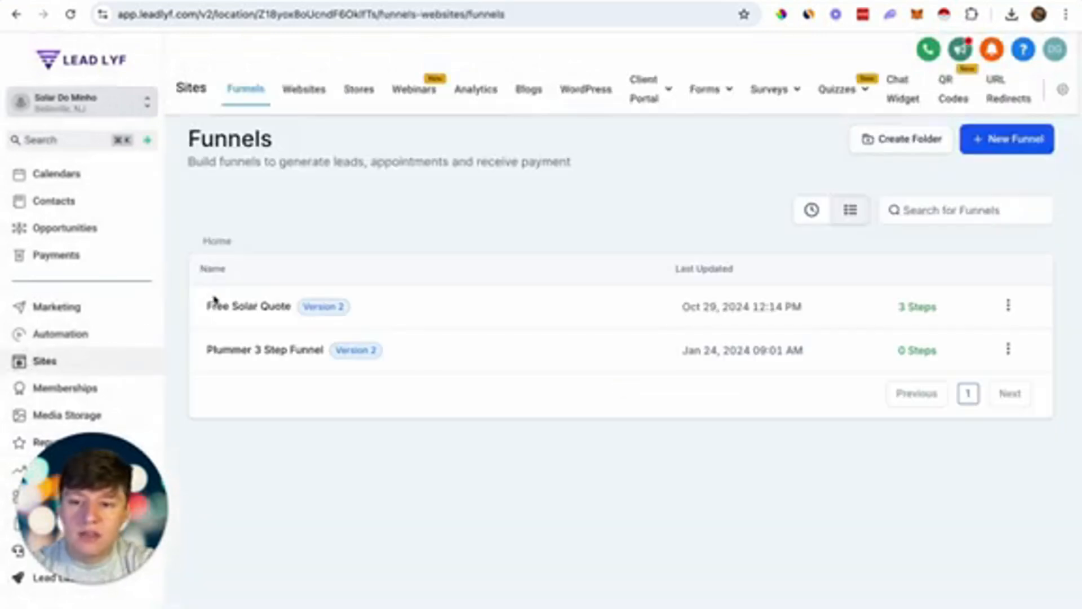
click(269, 312)
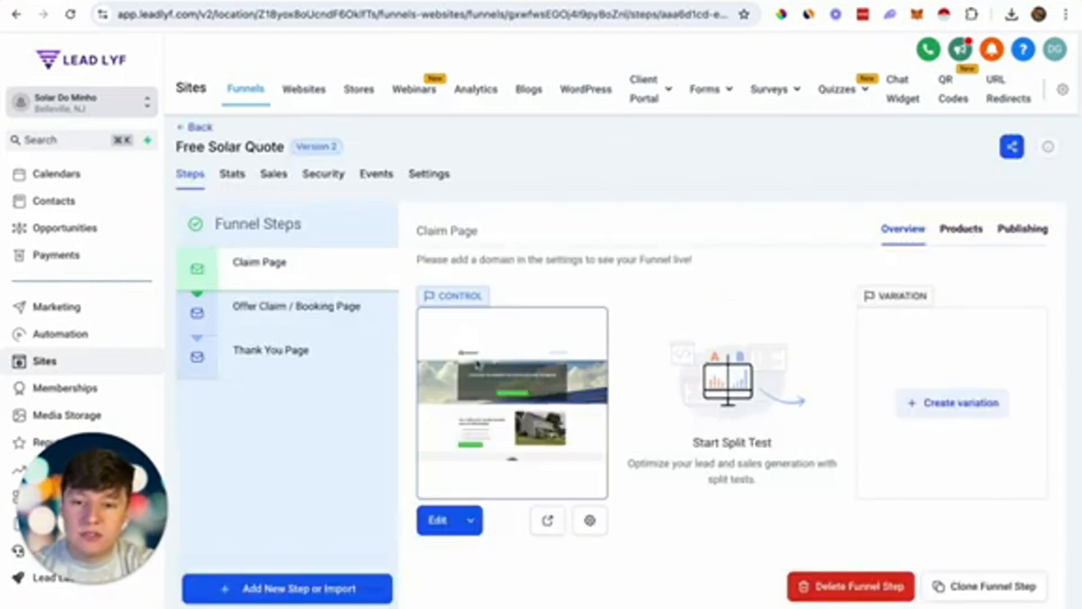
click(444, 526)
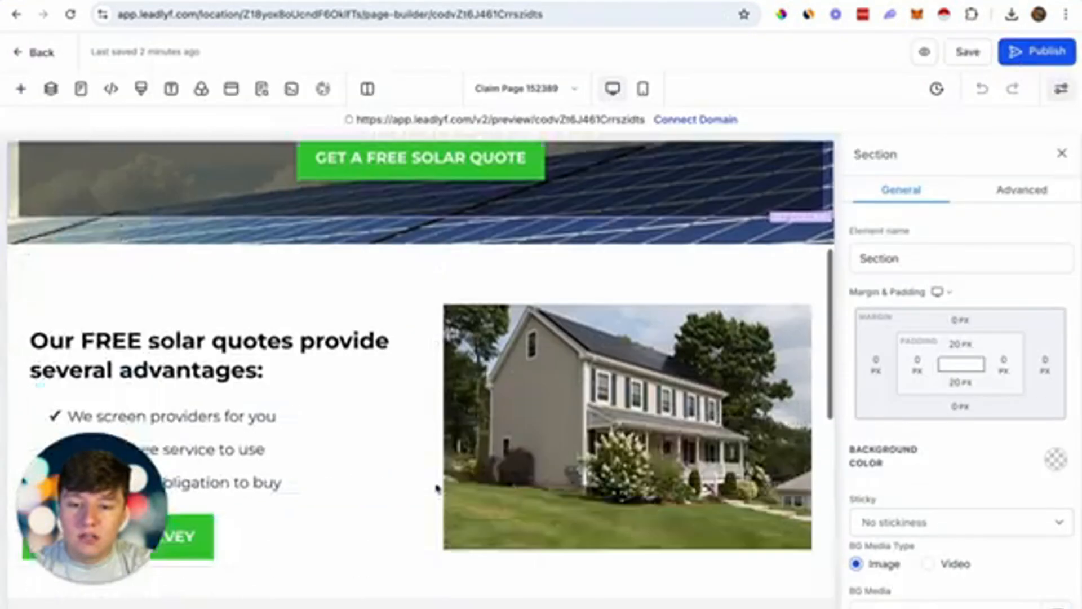
Delete the portrait image, quote and attribution line from the testimonial section above the yellow survey banner
scroll(434, 483, down, 10)
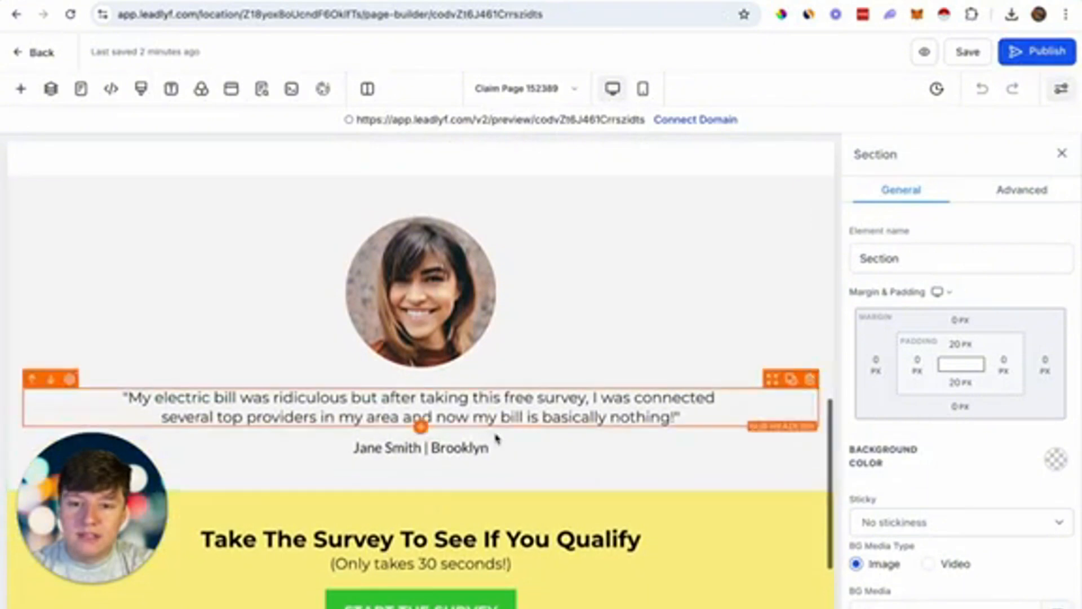
click(596, 275)
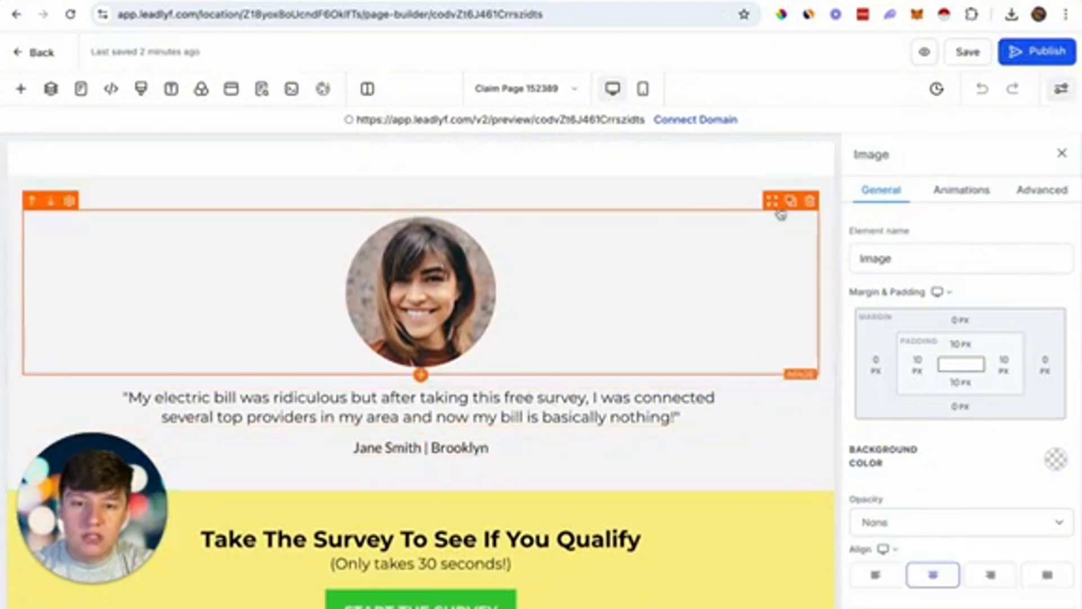
click(810, 201)
click(808, 226)
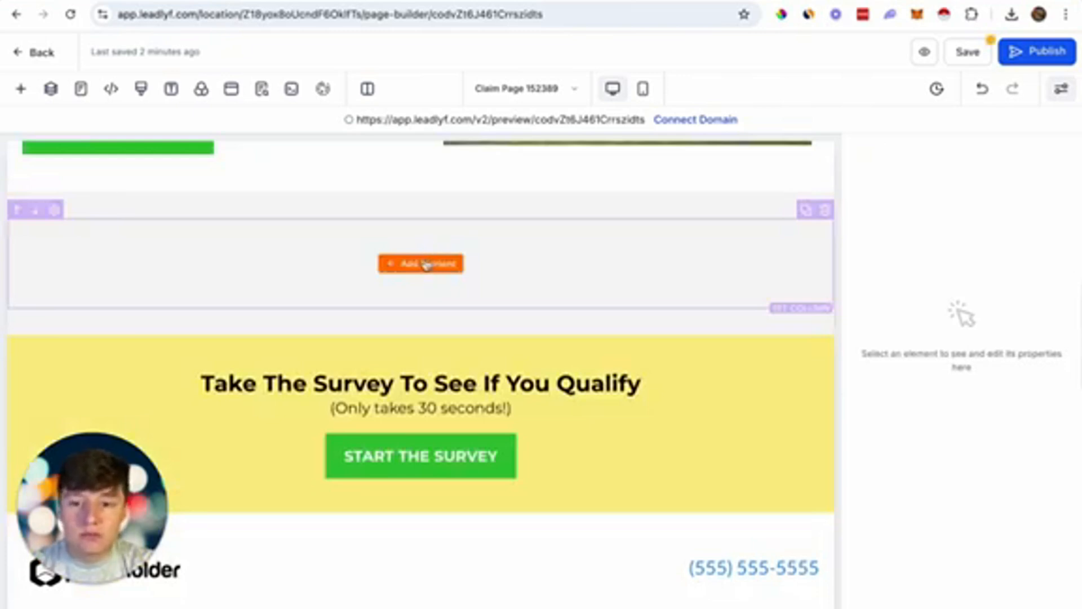
Add a Reviews element to the empty column above the yellow survey banner
click(422, 263)
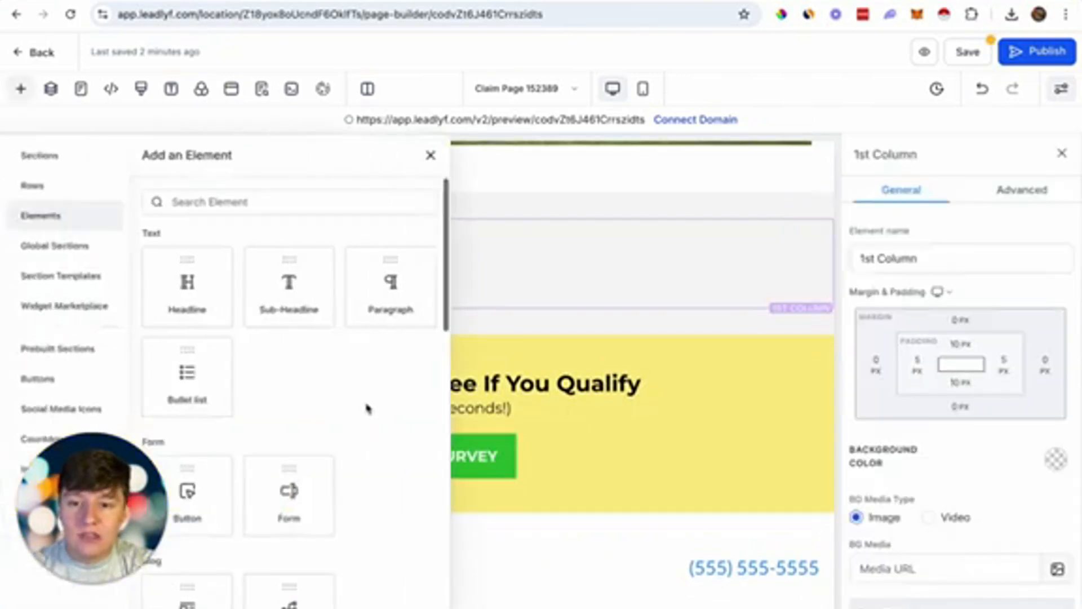
scroll(367, 408, down, 7)
scroll(372, 400, down, 2)
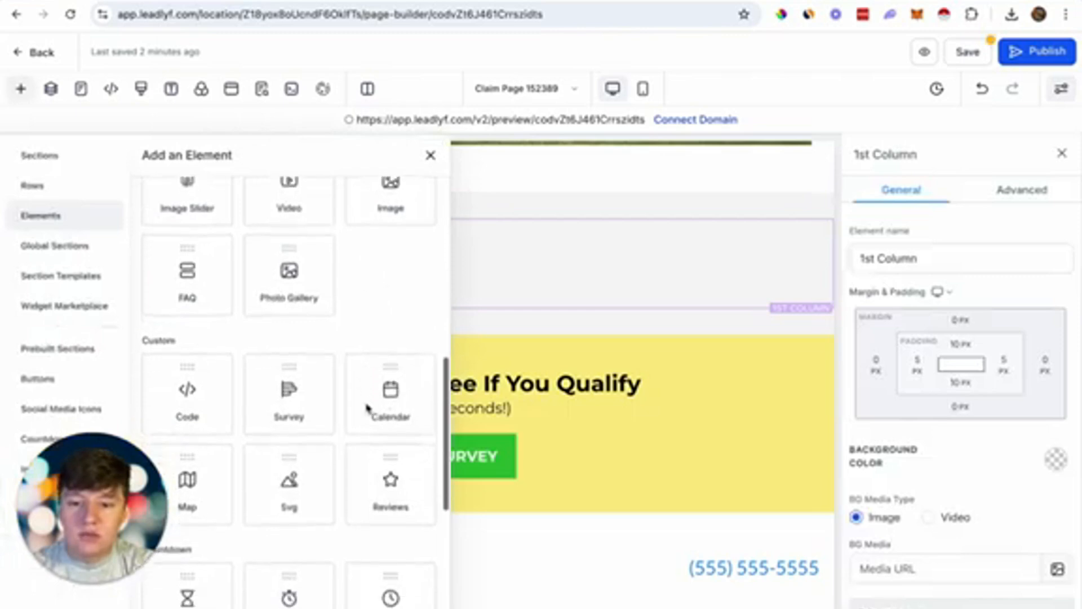
click(391, 471)
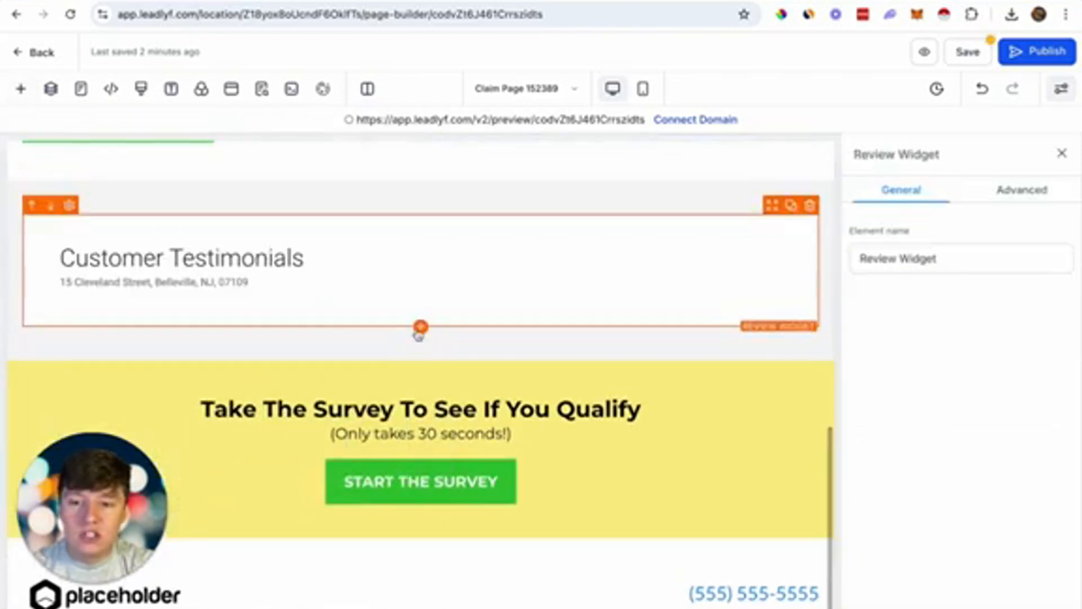